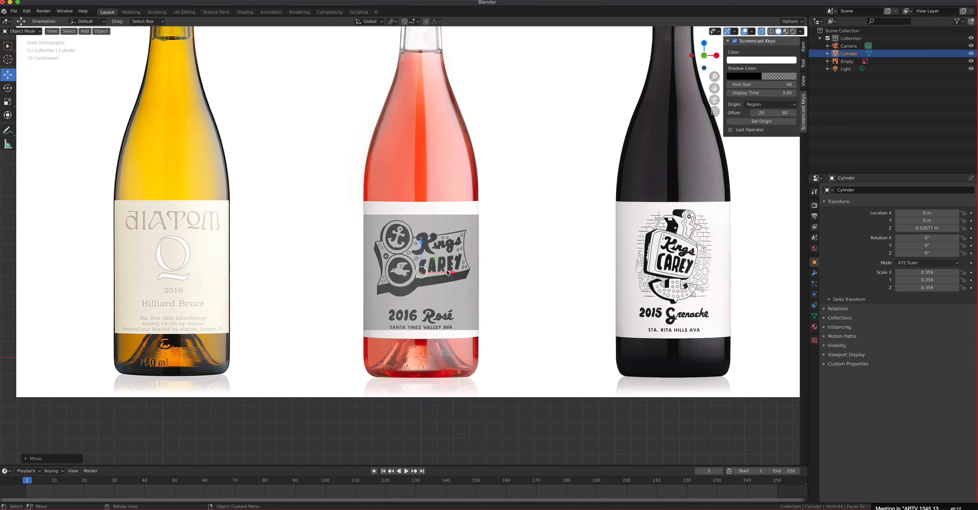
Step: Turn off X-ray and, in front view, scale the cylinder along Z to 0.517 to cover the rosé bottle's straight body
{"action": "middle_click_drag", "start_coordinate": [527, 271], "coordinate": [491, 294]}
{"action": "left_click", "coordinate": [762, 32]}
{"action": "key", "text": "KP_1"}
{"action": "left_click", "coordinate": [8, 101]}
{"action": "left_click_drag", "start_coordinate": [407, 287], "coordinate": [408, 274]}
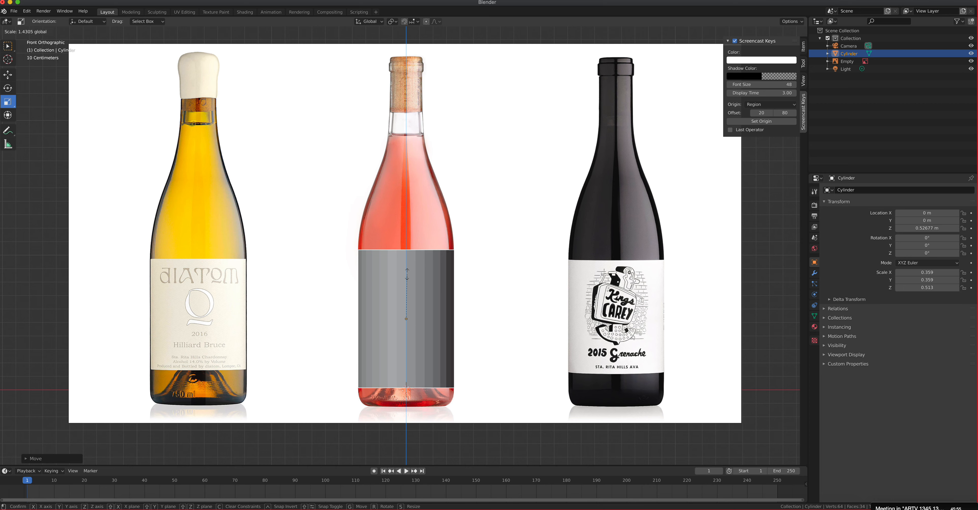
{"action": "left_click_drag", "start_coordinate": [407, 272], "coordinate": [408, 273]}
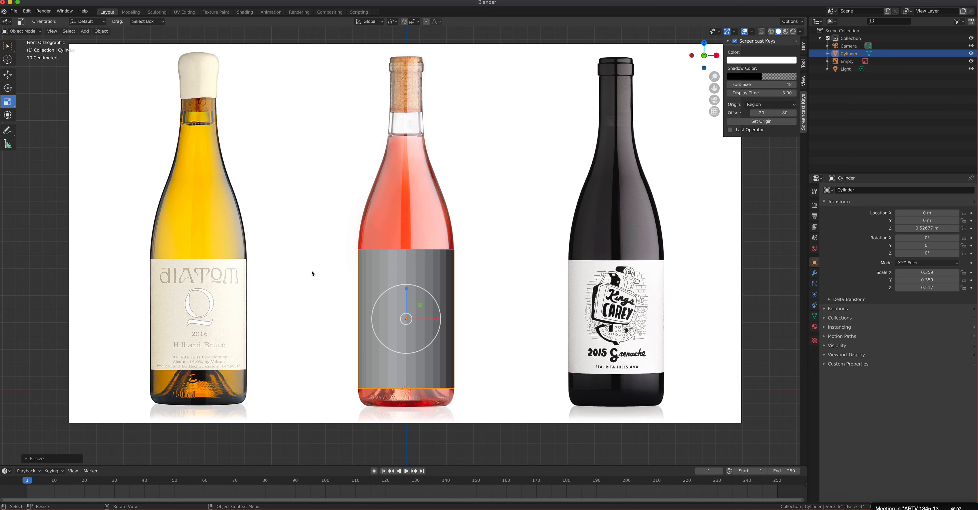
Step: Switch to the Select Box tool and collapse the Screencast Keys settings
{"action": "left_click", "coordinate": [8, 46]}
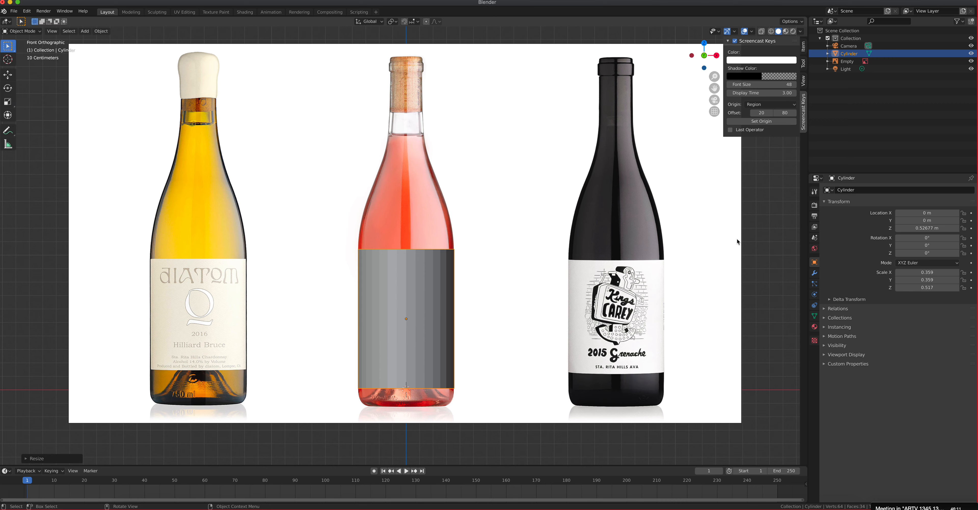
{"action": "key", "text": "s"}
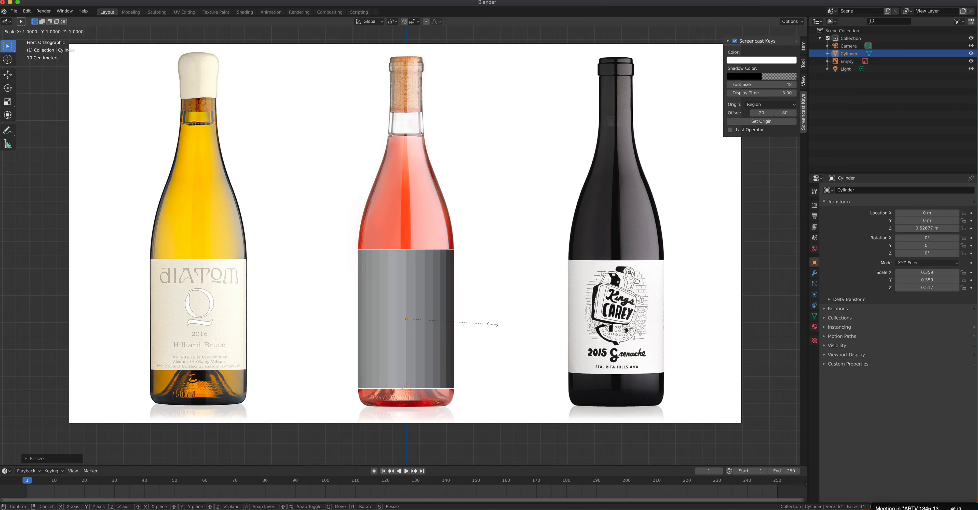
{"action": "key", "text": "Escape"}
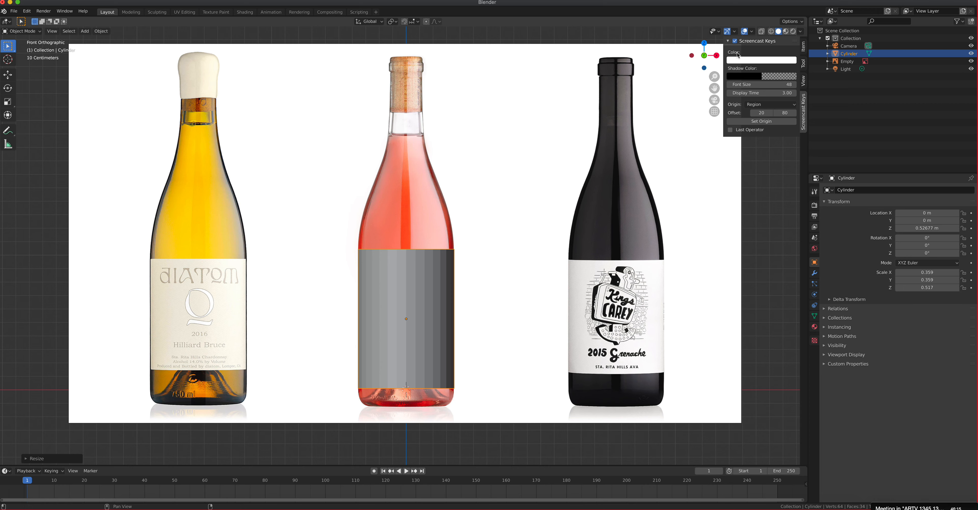
{"action": "left_click", "coordinate": [741, 41]}
{"action": "left_click", "coordinate": [736, 41]}
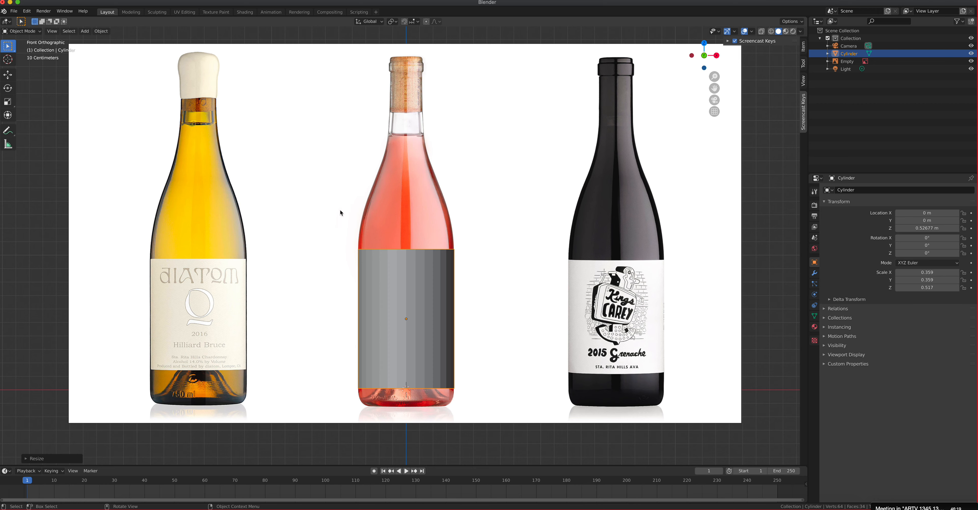
Step: Enter Edit Mode on the cylinder and turn on X-ray in front view, framing the bottle's lower shoulder
{"action": "left_click", "coordinate": [36, 31]}
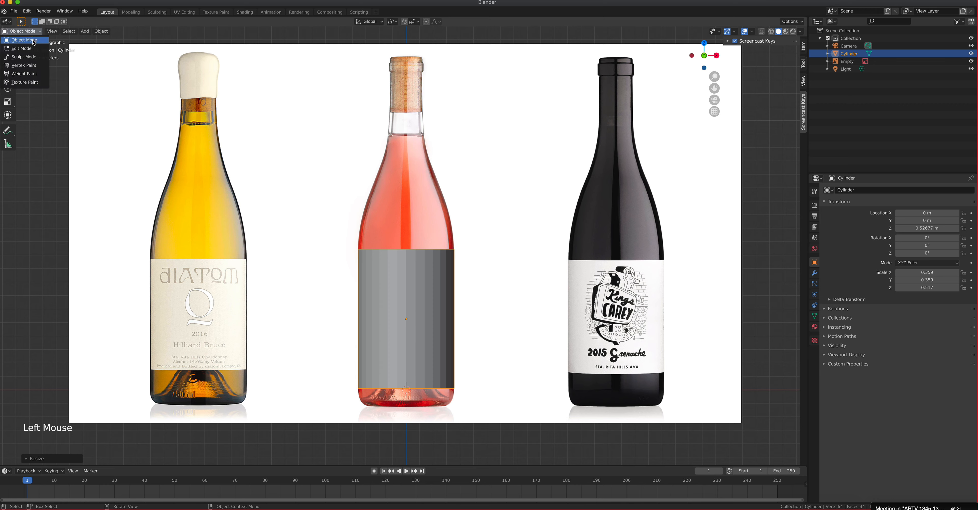
{"action": "left_click", "coordinate": [34, 52]}
{"action": "middle_click_drag", "start_coordinate": [221, 148], "coordinate": [430, 302]}
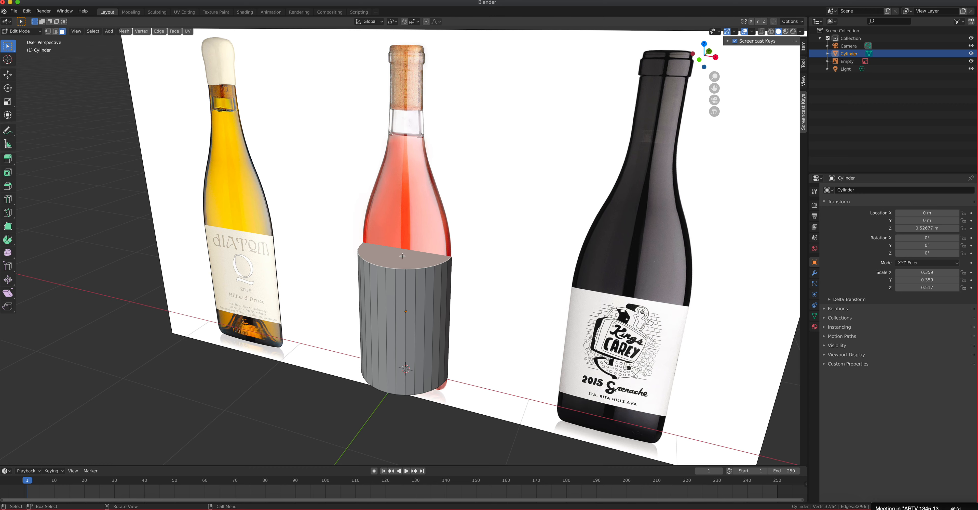
{"action": "key", "text": "KP_1"}
{"action": "key", "text": "alt+z"}
{"action": "scroll", "coordinate": [403, 256], "scroll_direction": "up", "scroll_amount": 5}
Step: Extrude the cylinder's top face upward twice along the lower shoulder, scaling each new ring in slightly to follow the bottle's outline
{"action": "key", "text": "e"}
{"action": "left_click", "coordinate": [475, 208]}
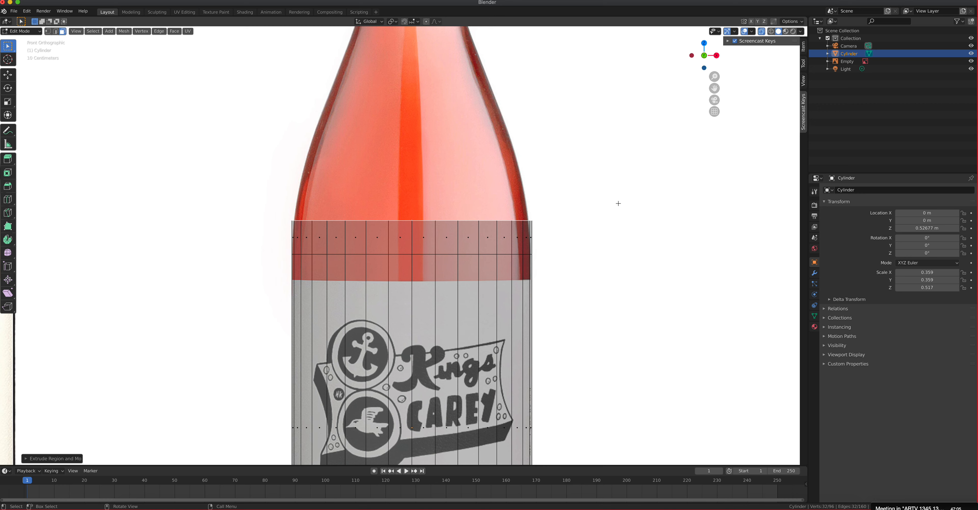
{"action": "key", "text": "s"}
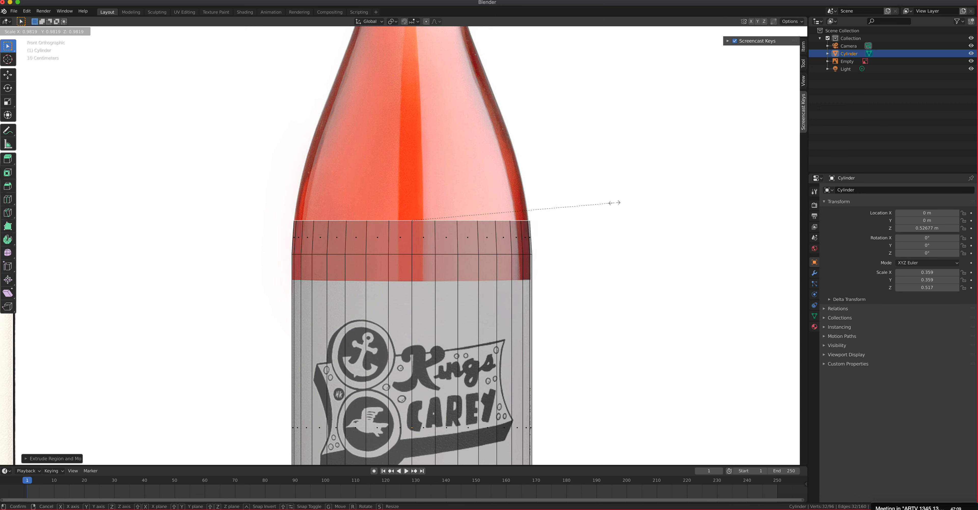
{"action": "left_click", "coordinate": [612, 202]}
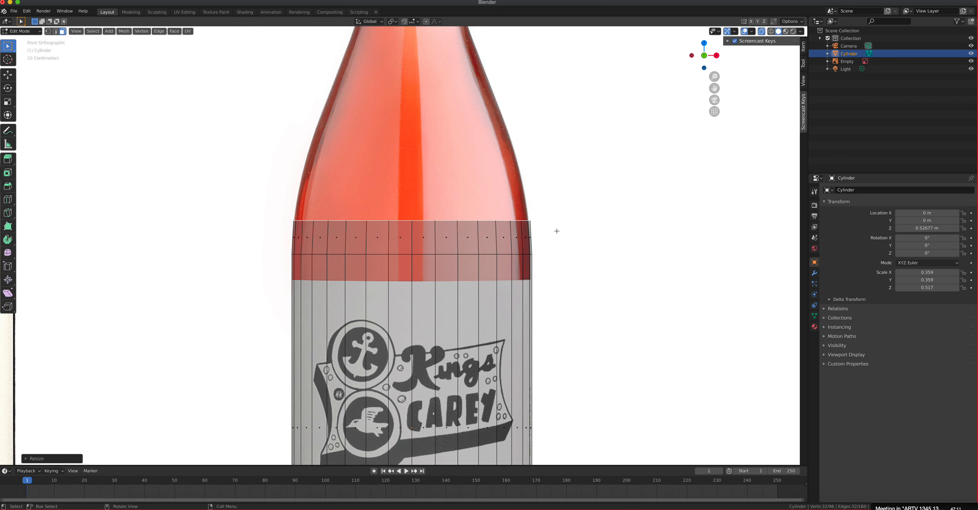
{"action": "key", "text": "e"}
{"action": "left_click", "coordinate": [557, 188]}
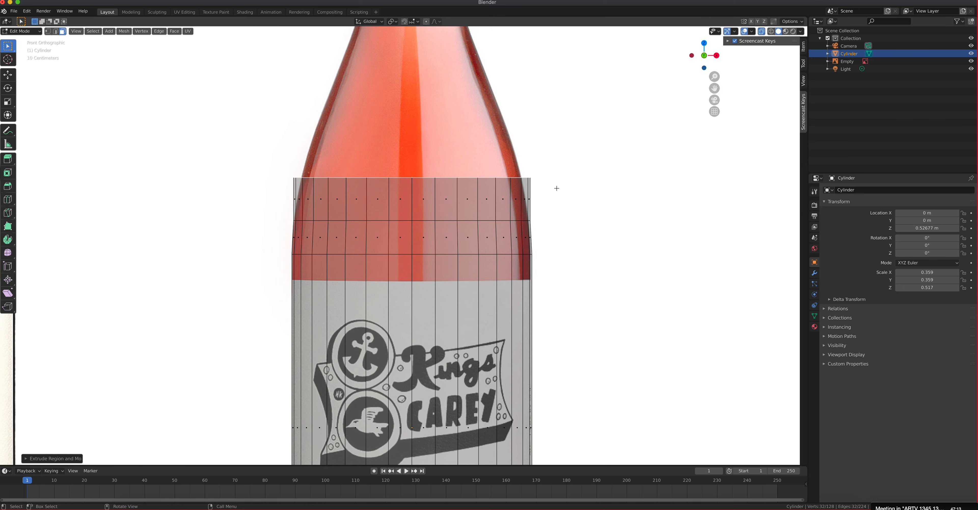
{"action": "key", "text": "s"}
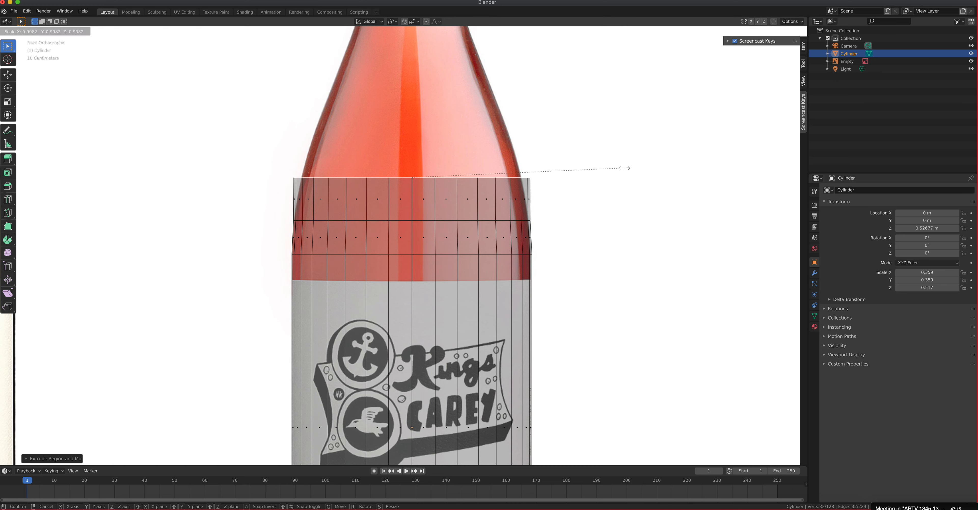
{"action": "left_click", "coordinate": [605, 182]}
Step: Add two taller extrusions up the sloping shoulder, narrowing the first to about 0.80 and fitting the second to the glass edge
{"action": "middle_click_drag", "start_coordinate": [603, 190], "coordinate": [584, 354], "text": "shift"}
{"action": "key", "text": "e"}
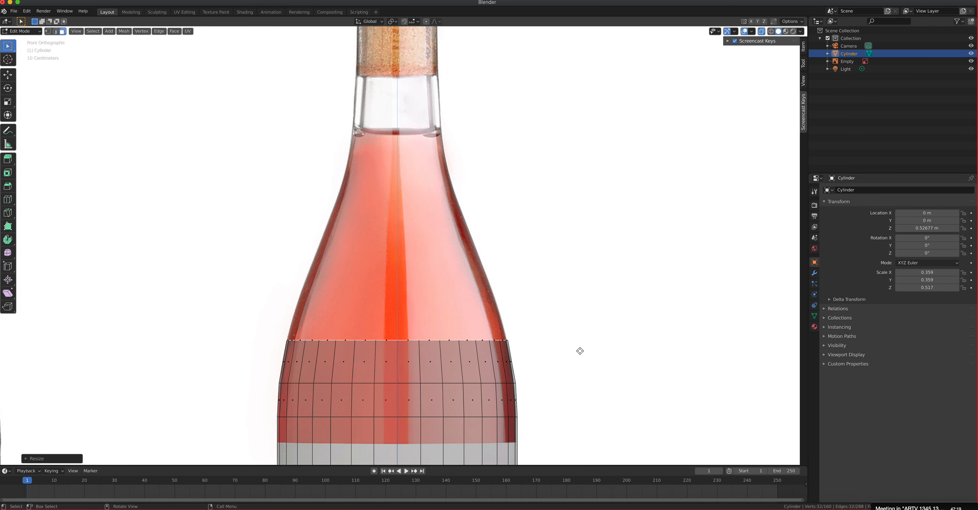
{"action": "left_click", "coordinate": [576, 282]}
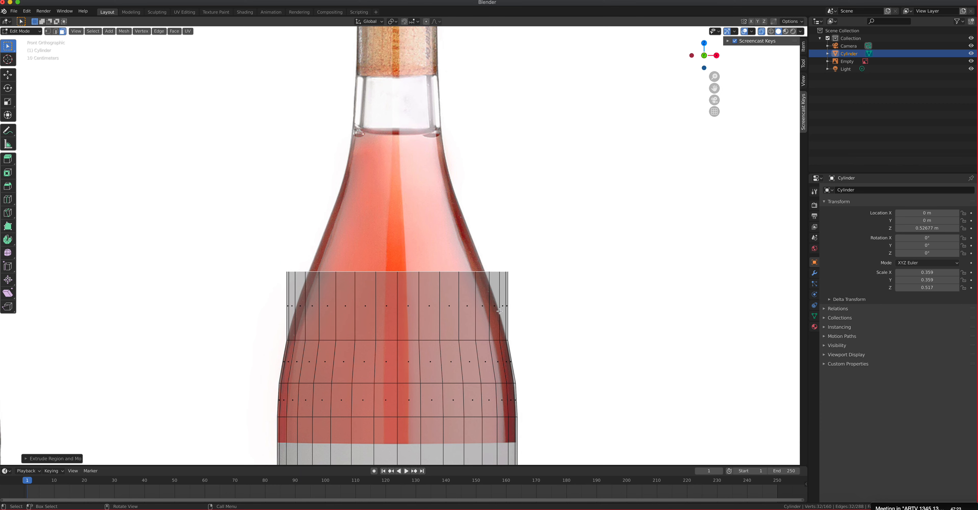
{"action": "key", "text": "s"}
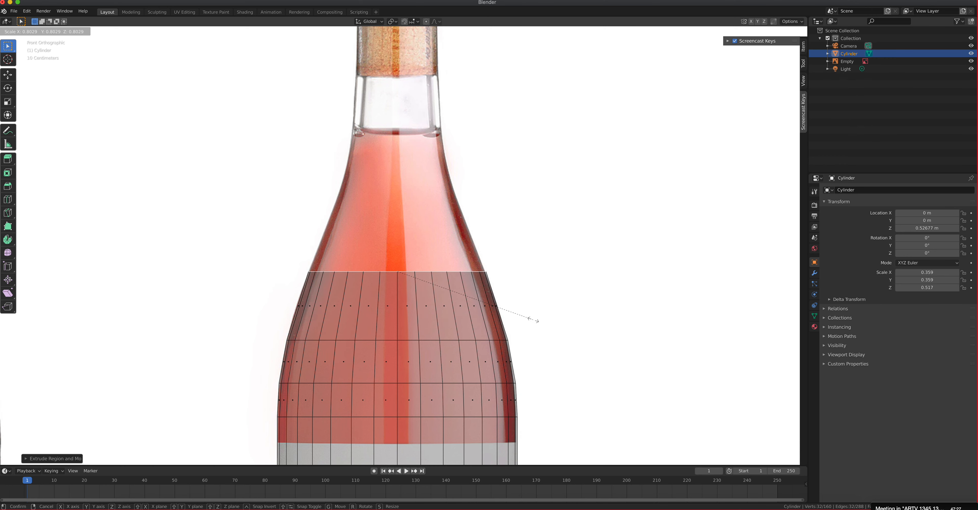
{"action": "left_click", "coordinate": [534, 319]}
{"action": "key", "text": "e"}
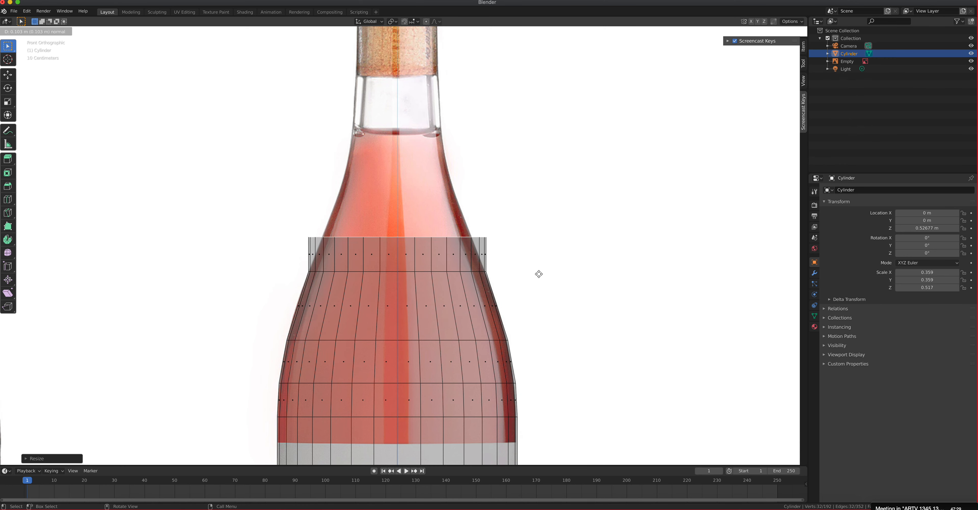
{"action": "left_click", "coordinate": [536, 247]}
{"action": "key", "text": "s"}
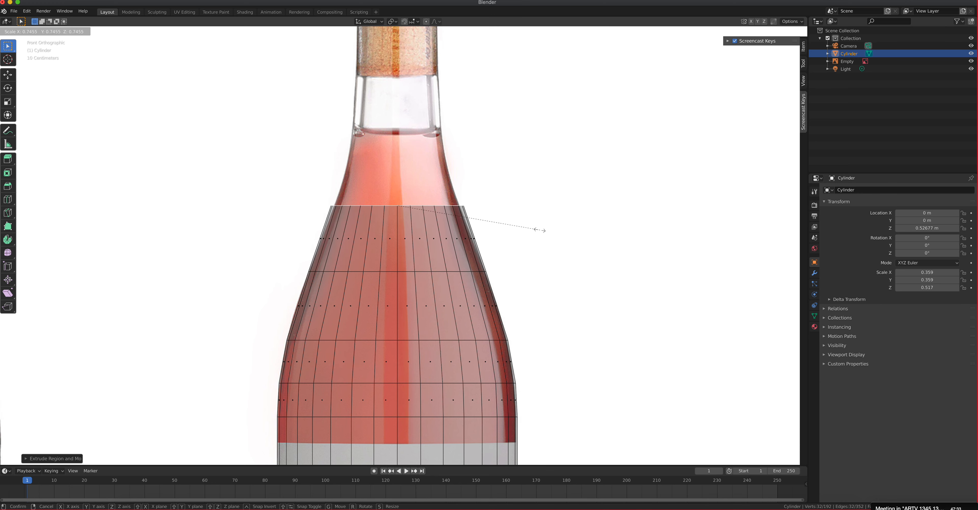
{"action": "left_click", "coordinate": [536, 228]}
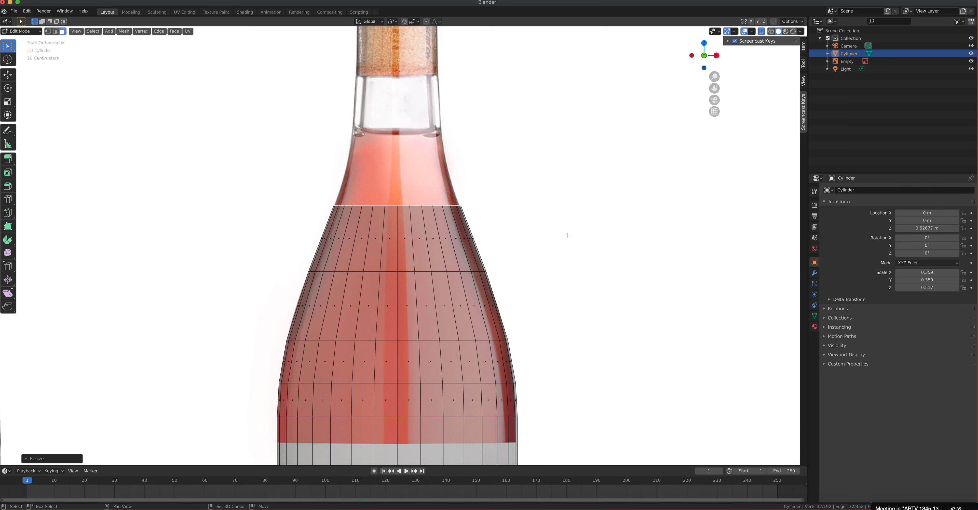
{"action": "middle_click_drag", "start_coordinate": [567, 235], "coordinate": [574, 392], "text": "shift"}
{"action": "key", "text": "e"}
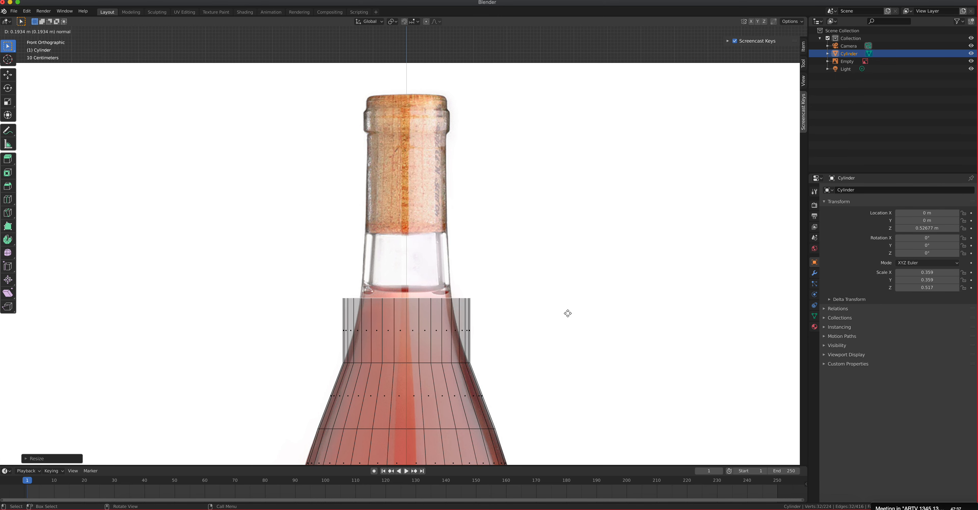
{"action": "left_click", "coordinate": [569, 309]}
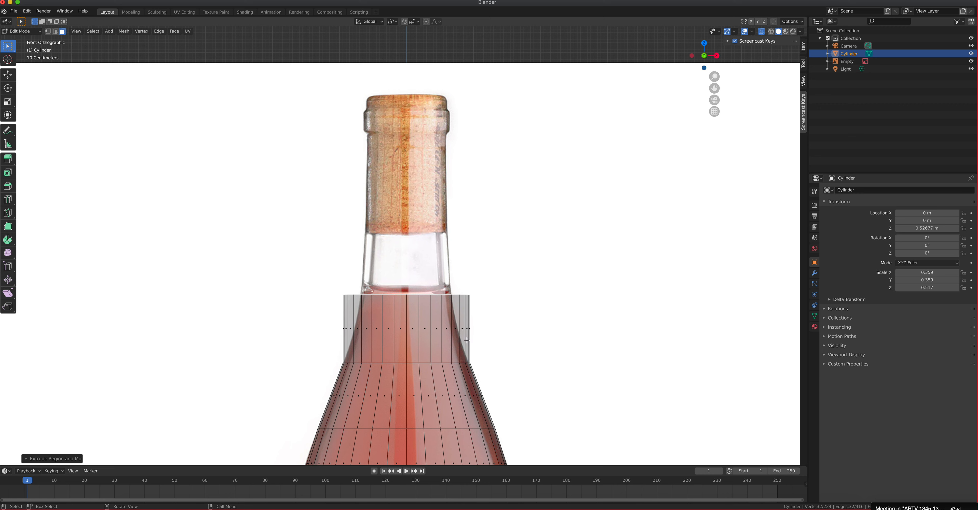
{"action": "key", "text": "ctrl+z"}
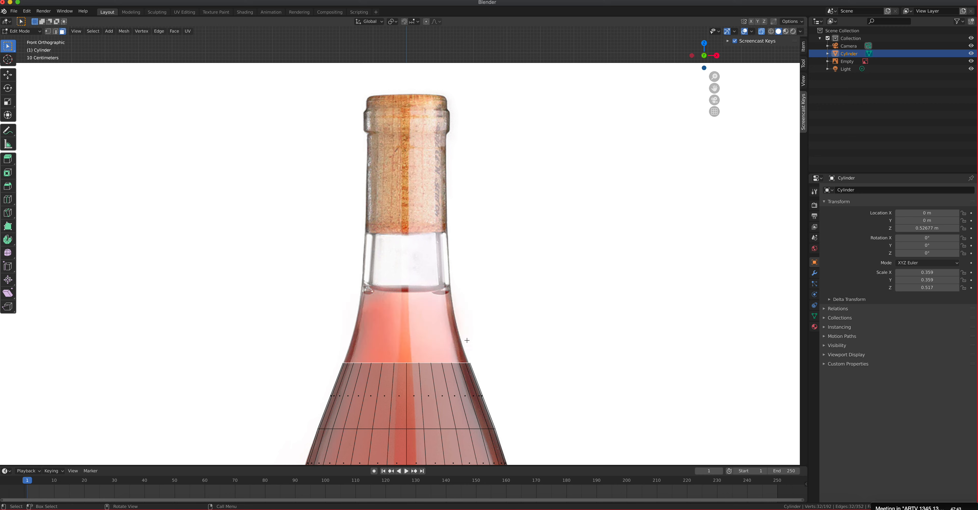
Step: Extrude the top face twice to the base of the neck, scaling the first ring to about 0.79 and the second to the neck's width
{"action": "key", "text": "e"}
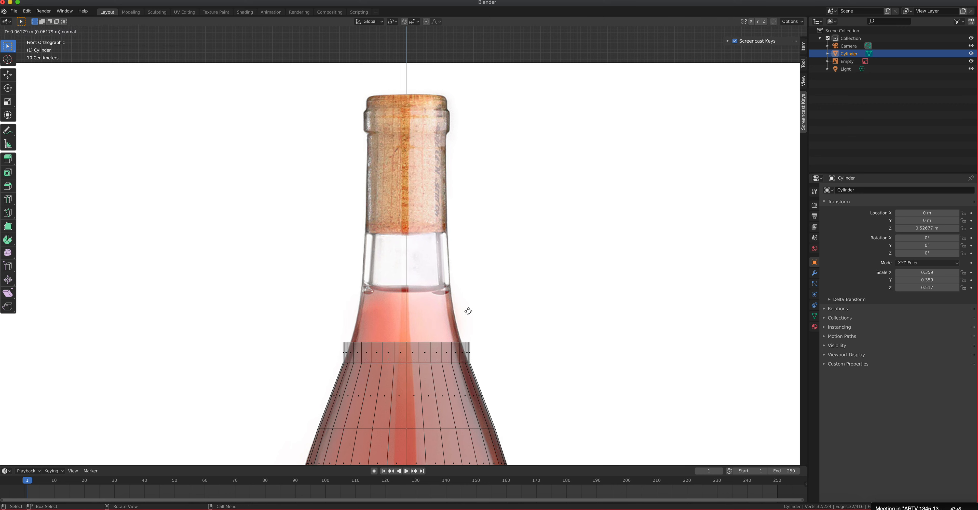
{"action": "left_click", "coordinate": [466, 293]}
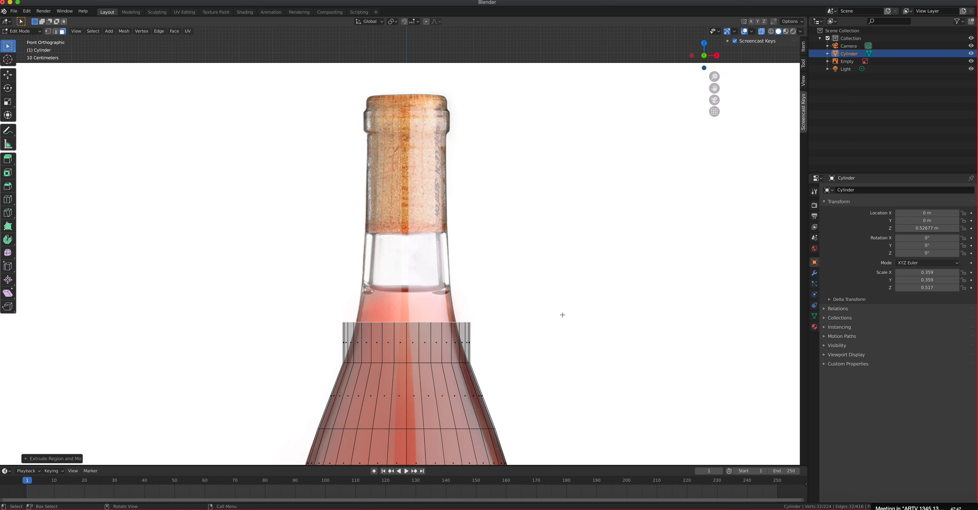
{"action": "key", "text": "s"}
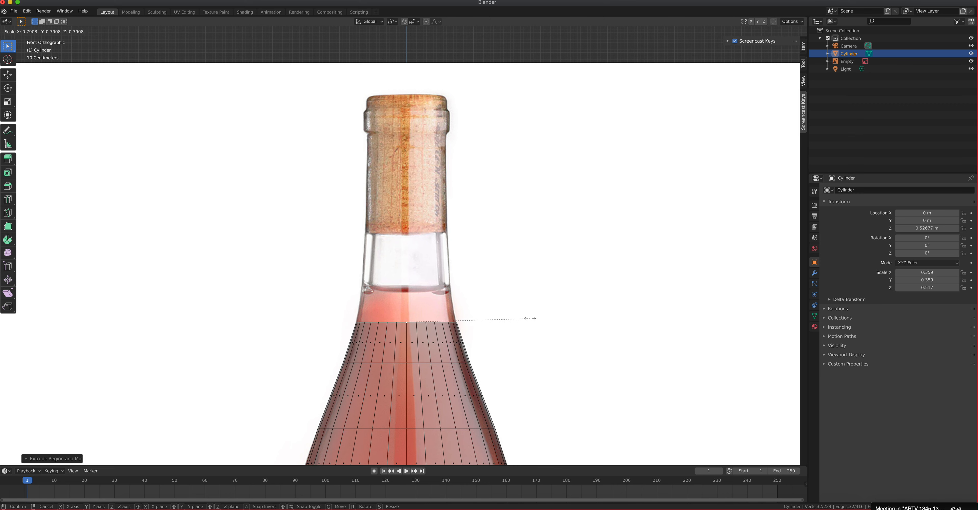
{"action": "left_click", "coordinate": [530, 318]}
{"action": "key", "text": "e"}
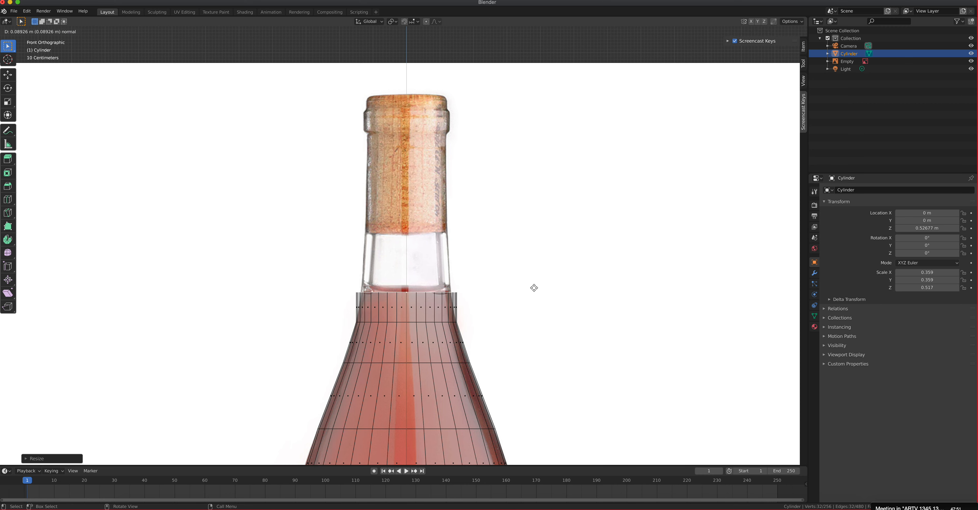
{"action": "left_click", "coordinate": [534, 281]}
{"action": "key", "text": "s"}
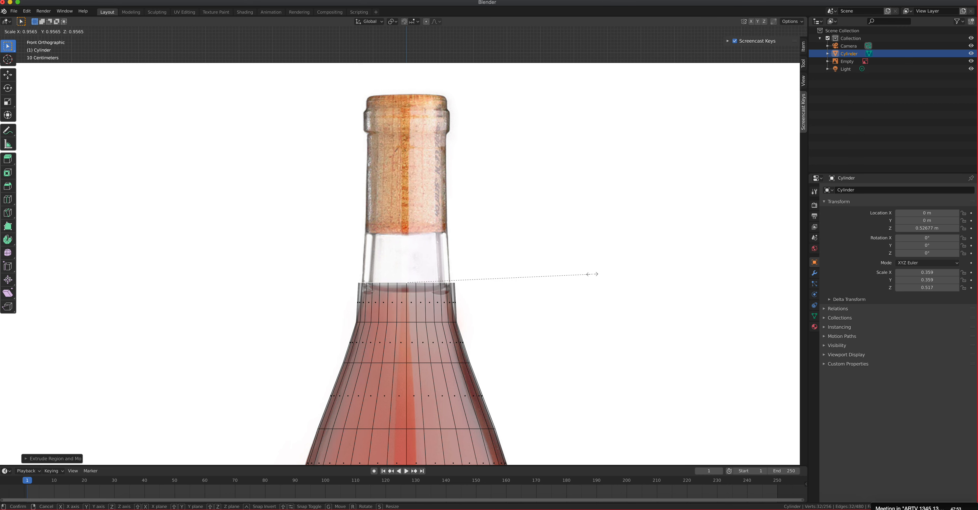
{"action": "left_click", "coordinate": [577, 274]}
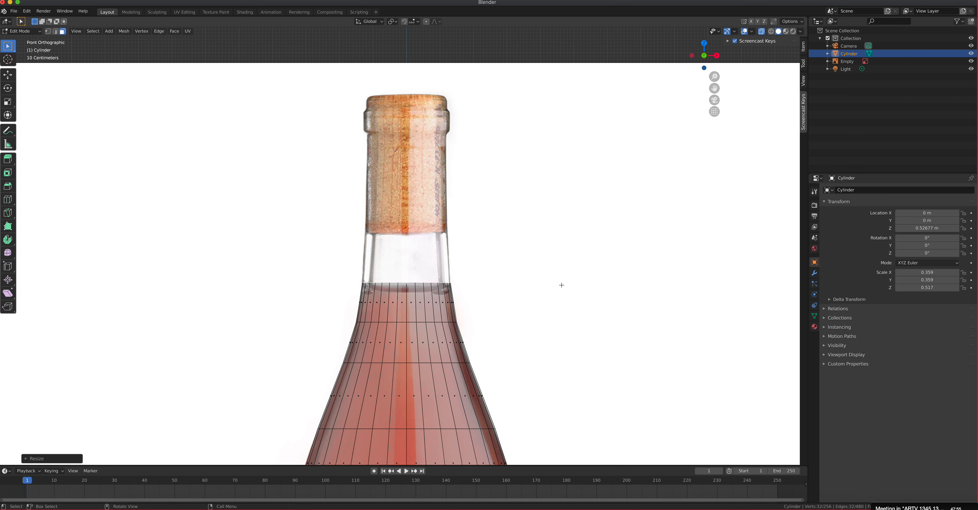
Step: Extrude the top face up the neck to just below the lip and scale it to about 0.89
{"action": "key", "text": "e"}
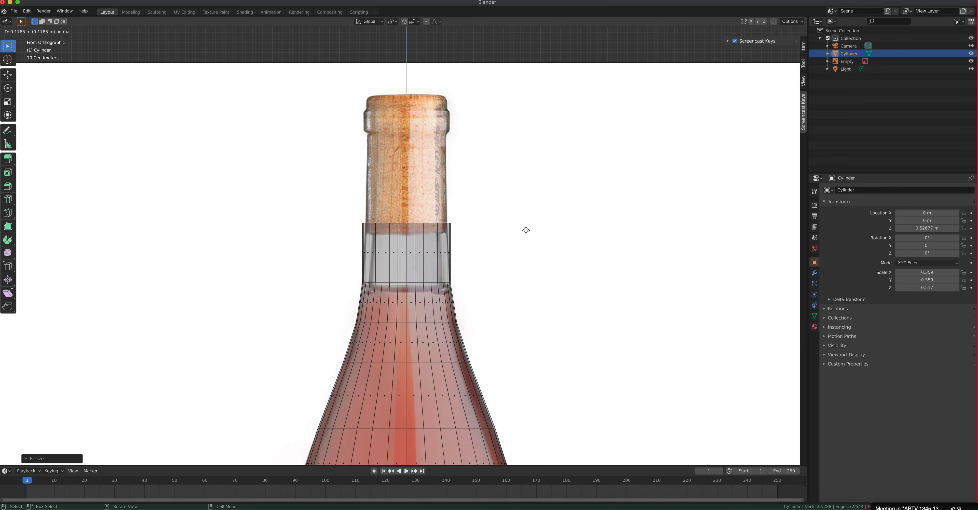
{"action": "left_click", "coordinate": [518, 140]}
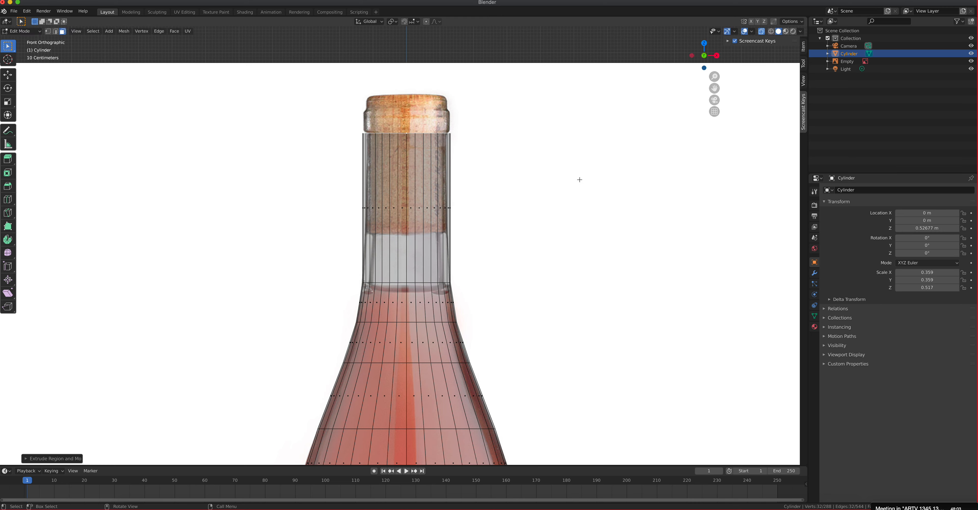
{"action": "key", "text": "s"}
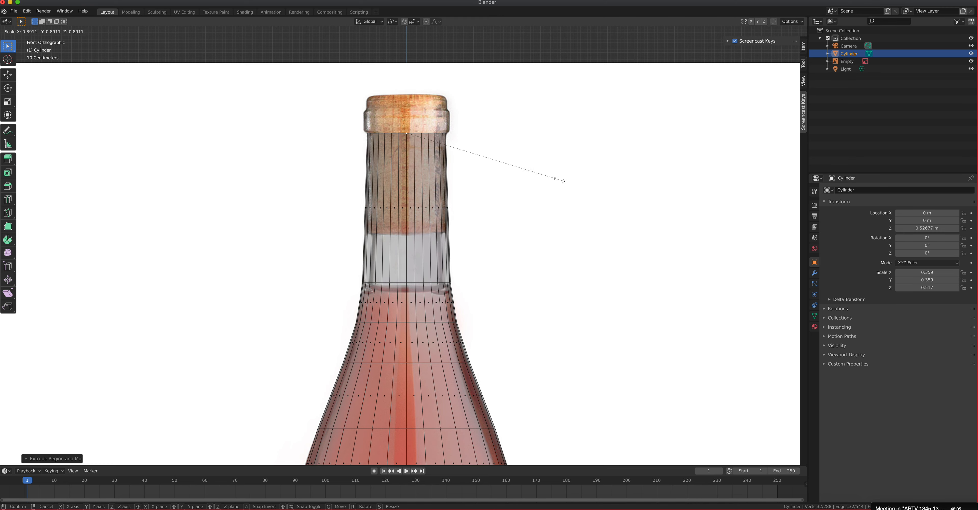
{"action": "left_click", "coordinate": [558, 180]}
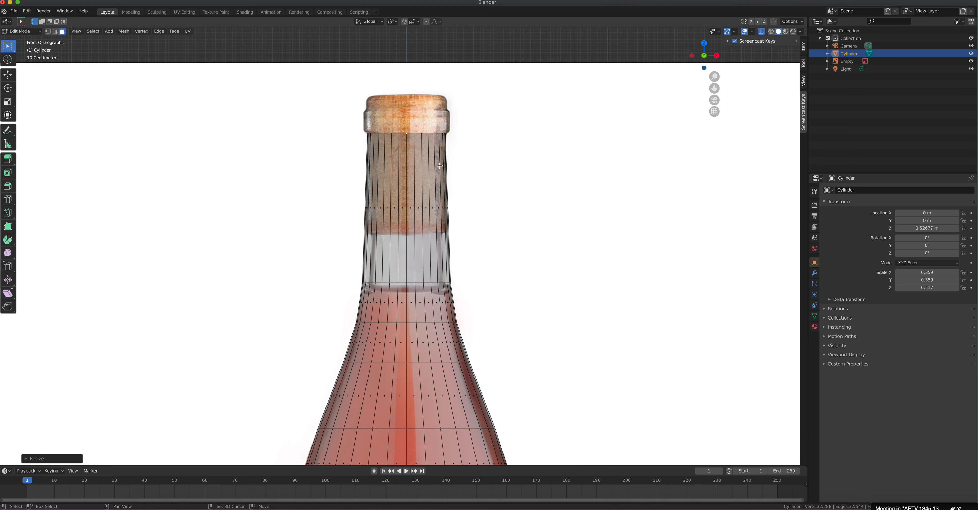
Step: Extrude the neck's top face a sliver, scale it out to the lip's width, and extrude the collar up about 0.06 m
{"action": "middle_click_drag", "start_coordinate": [443, 117], "coordinate": [435, 270], "text": "shift"}
{"action": "scroll", "coordinate": [435, 271], "scroll_direction": "up", "scroll_amount": 3}
{"action": "scroll", "coordinate": [436, 270], "scroll_direction": "up", "scroll_amount": 3}
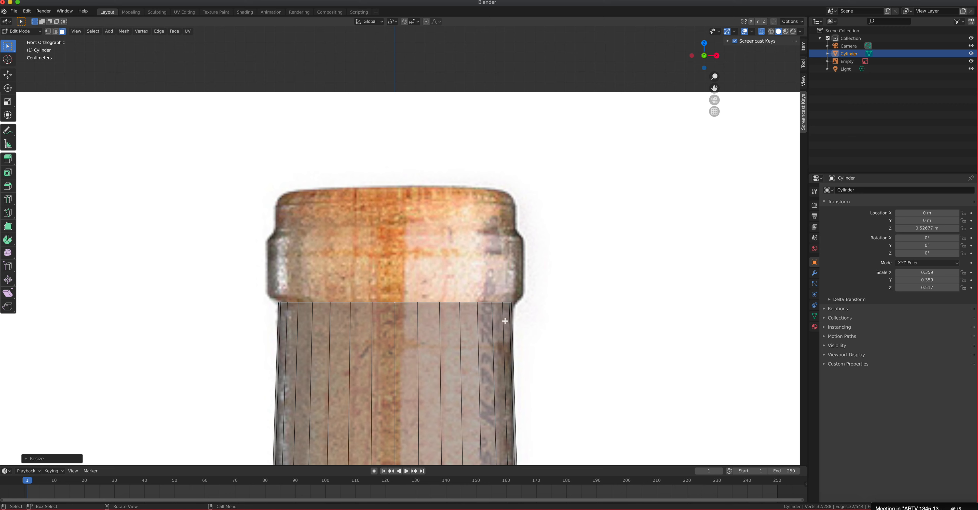
{"action": "key", "text": "e"}
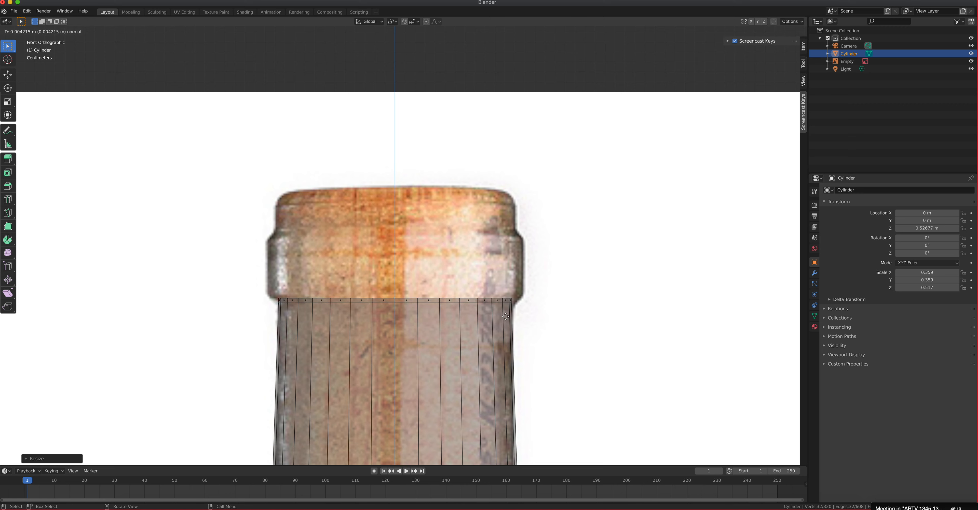
{"action": "left_click", "coordinate": [506, 316]}
{"action": "key", "text": "s"}
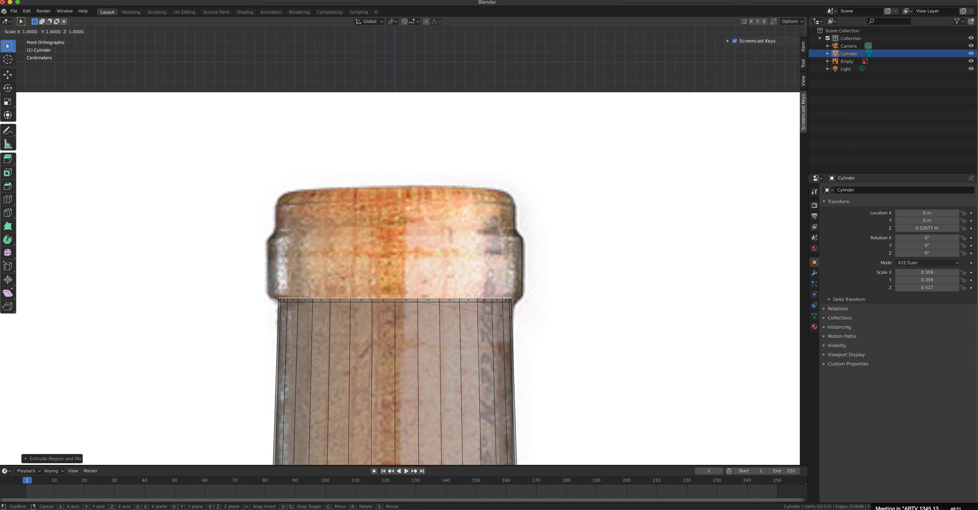
{"action": "left_click", "coordinate": [516, 312]}
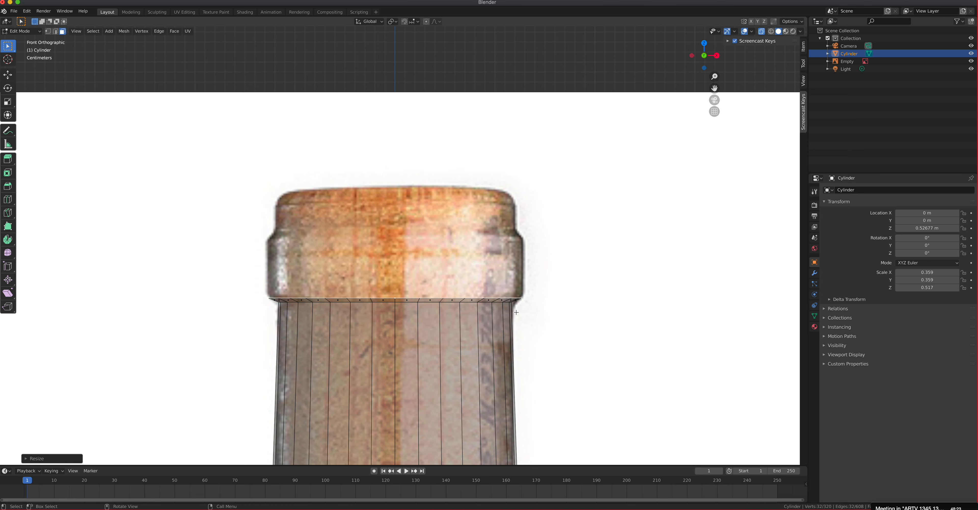
{"action": "key", "text": "e"}
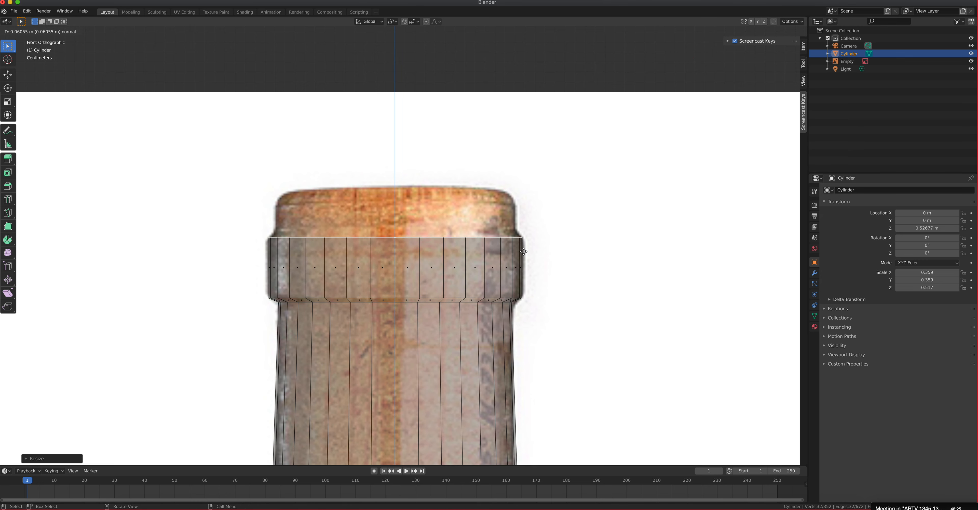
{"action": "left_click", "coordinate": [525, 255]}
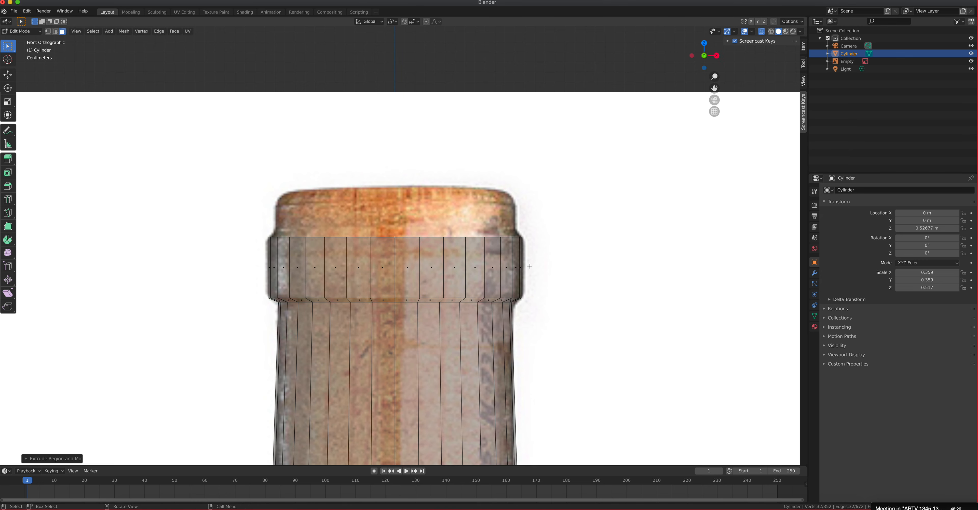
Step: Extrude the collar's top face slightly and scale it to about 0.94, following with a straight extrusion to where the rim starts rounding
{"action": "key", "text": "e"}
{"action": "left_click", "coordinate": [538, 246]}
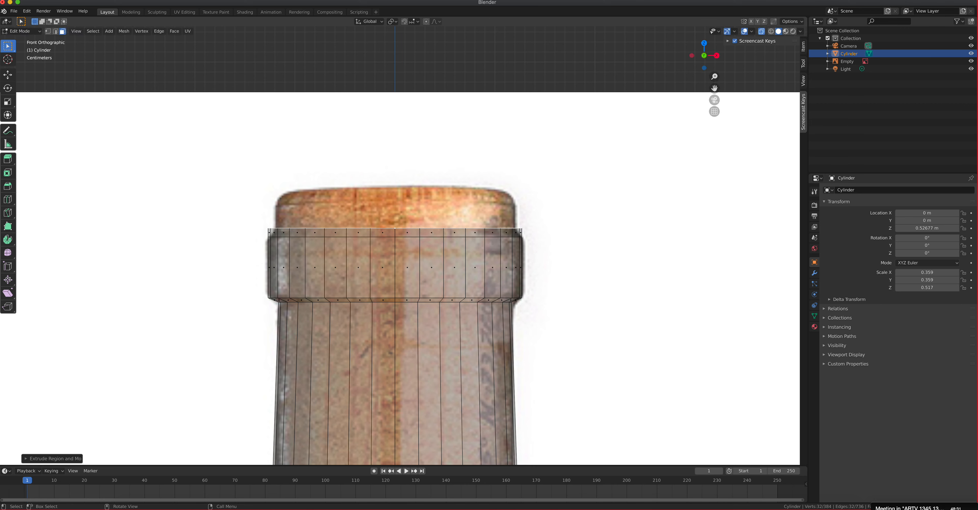
{"action": "key", "text": "s"}
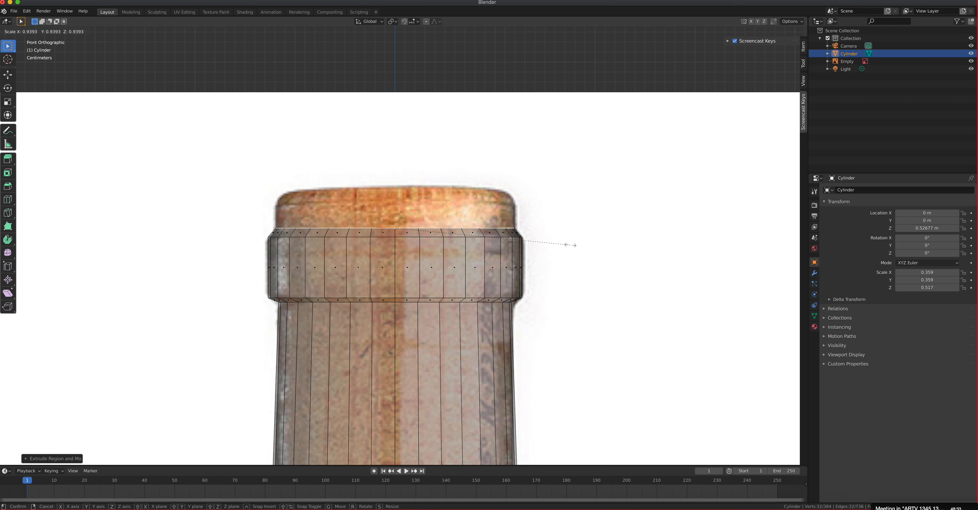
{"action": "left_click", "coordinate": [571, 245]}
{"action": "key", "text": "e"}
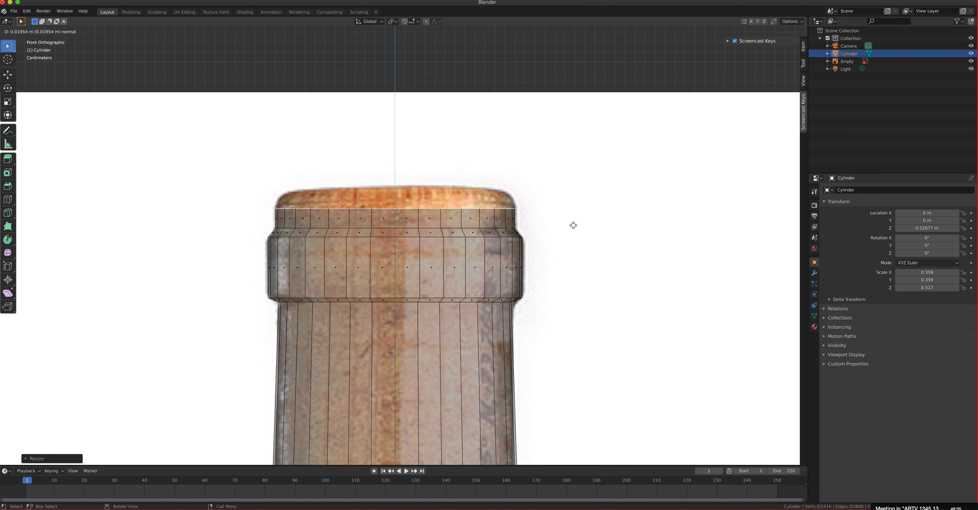
{"action": "left_click", "coordinate": [573, 220]}
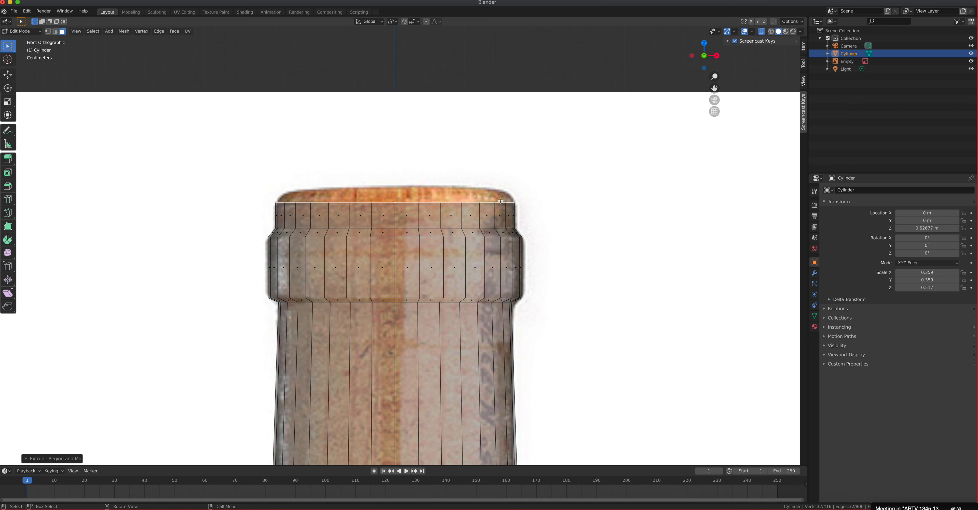
Step: Extrude the top face by a tiny amount at the rim's edge and scale it to about 0.98
{"action": "key", "text": "e"}
{"action": "left_click", "coordinate": [547, 217]}
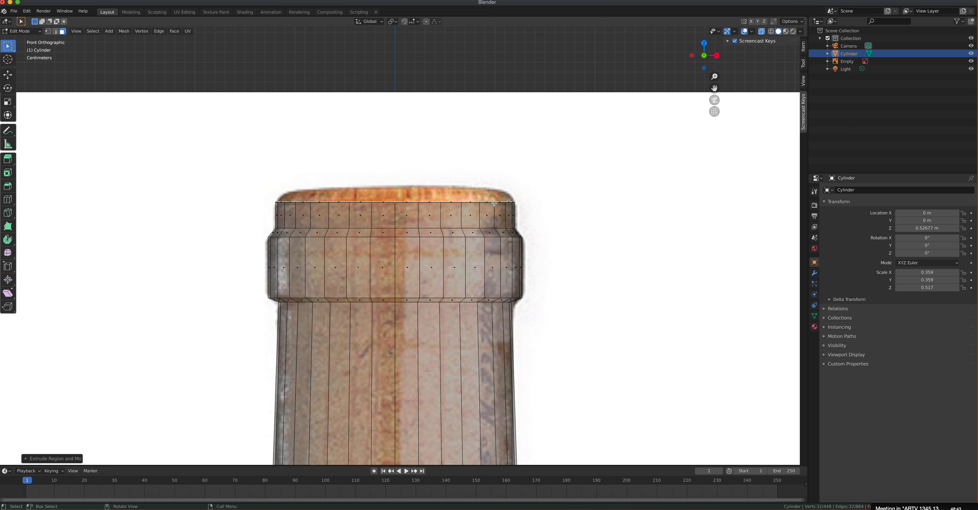
{"action": "scroll", "coordinate": [494, 203], "scroll_direction": "up", "scroll_amount": 5}
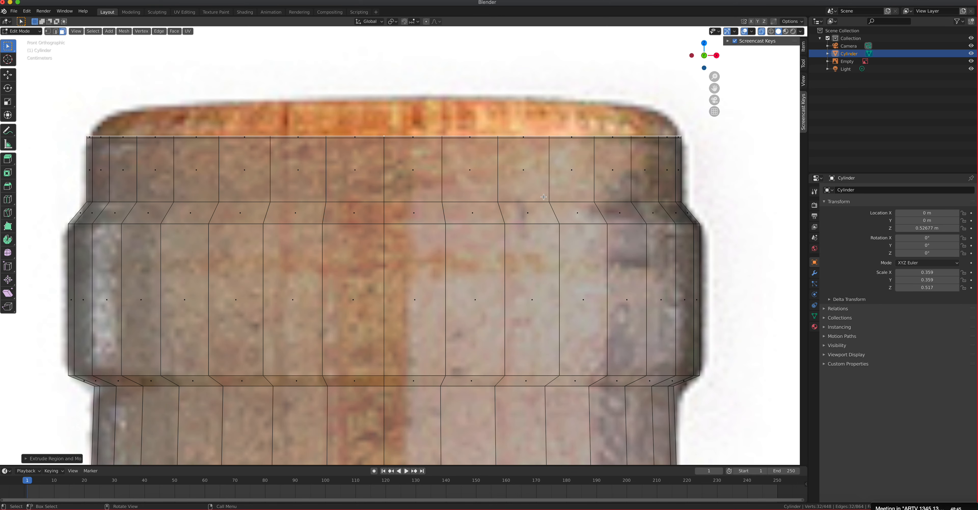
{"action": "key", "text": "s"}
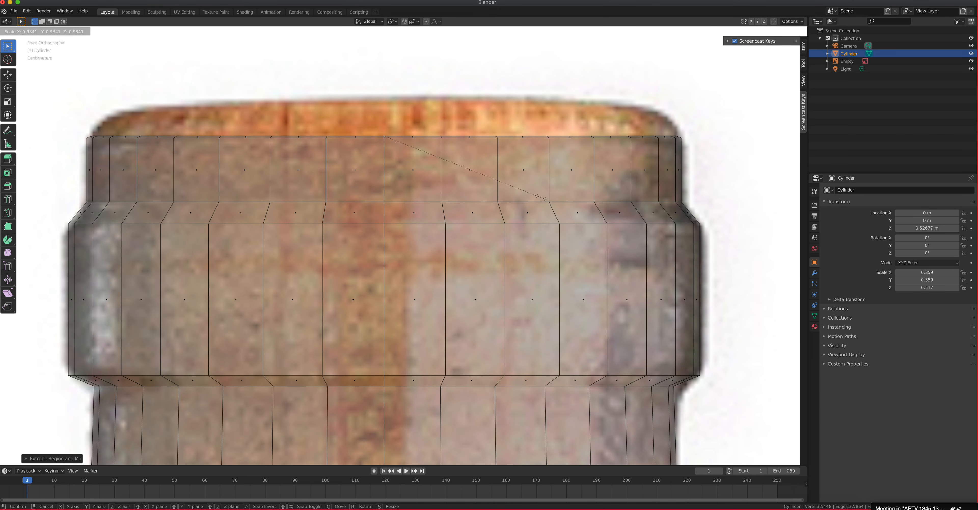
{"action": "left_click", "coordinate": [541, 198]}
Step: Extrude the rim's top face up two more short rings, scaling the last to about 0.93 to round off the mouth
{"action": "key", "text": "e"}
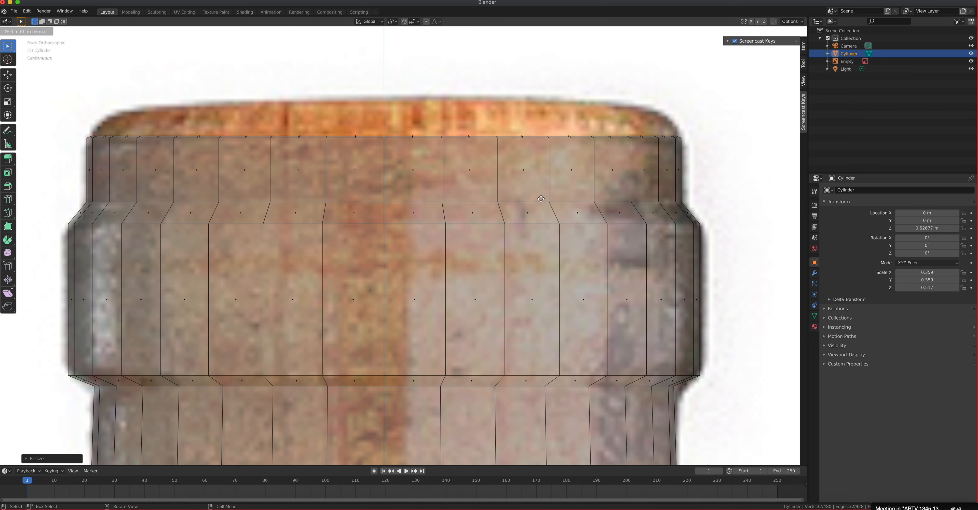
{"action": "left_click", "coordinate": [541, 186]}
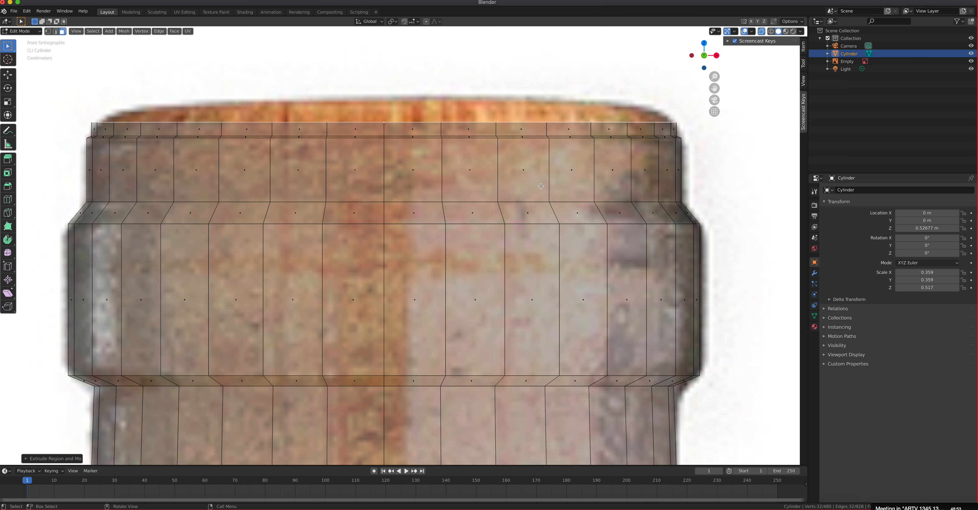
{"action": "key", "text": "e"}
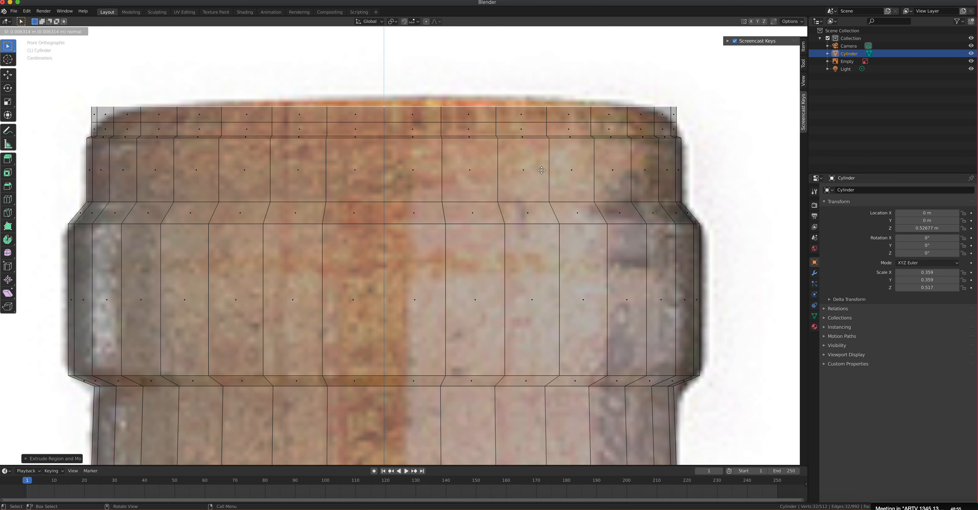
{"action": "left_click", "coordinate": [542, 170]}
{"action": "key", "text": "s"}
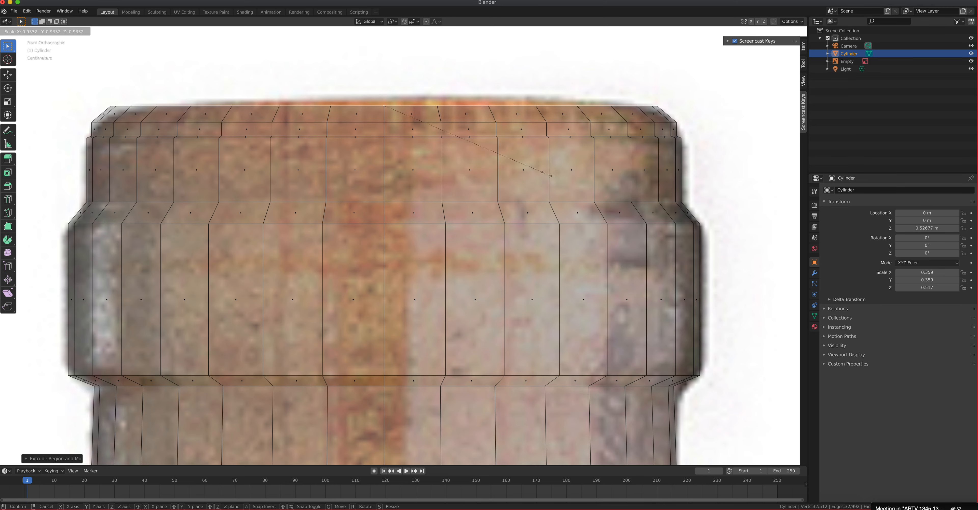
{"action": "left_click", "coordinate": [545, 175]}
Step: Select the bottle's bottom face and extrude it down from the straight body into the curved base in front view
{"action": "scroll", "coordinate": [545, 174], "scroll_direction": "down", "scroll_amount": 13}
{"action": "middle_click_drag", "start_coordinate": [455, 304], "coordinate": [448, 189]}
{"action": "left_click", "coordinate": [403, 285]}
{"action": "key", "text": "KP_1"}
{"action": "middle_click_drag", "start_coordinate": [404, 361], "coordinate": [405, 249], "text": "shift"}
{"action": "scroll", "coordinate": [405, 248], "scroll_direction": "up", "scroll_amount": 6}
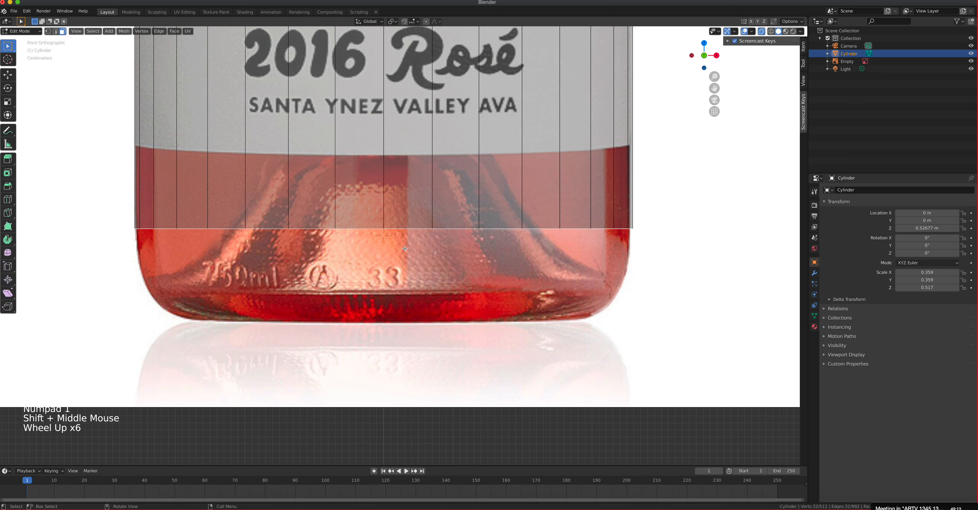
{"action": "key", "text": "e"}
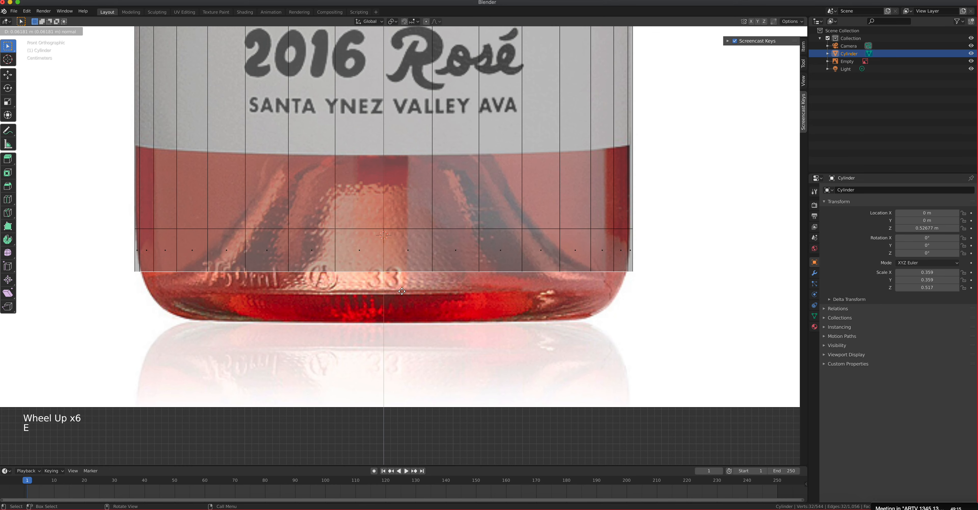
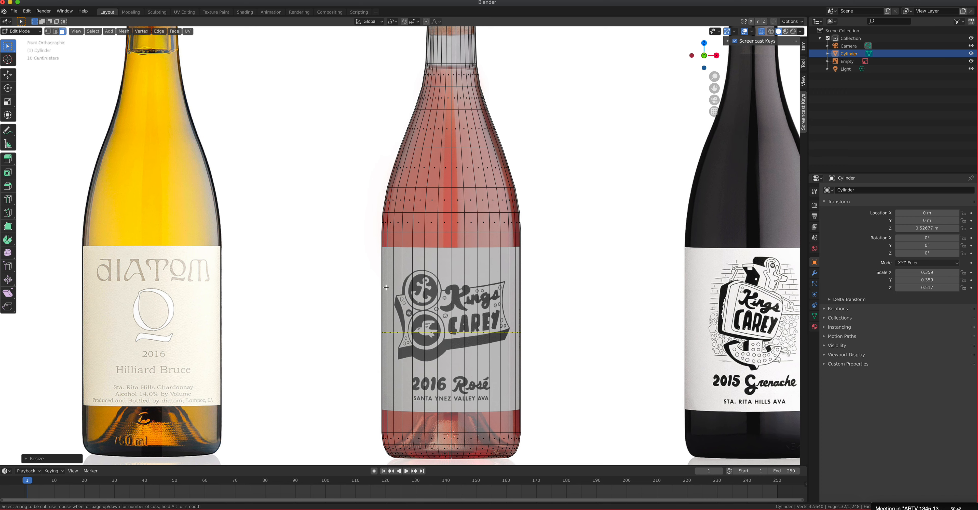
Step: Add two edge loops around the bottle's body, one at the label's upper edge and one at its lower edge
{"action": "left_click", "coordinate": [384, 310]}
{"action": "left_click", "coordinate": [379, 224]}
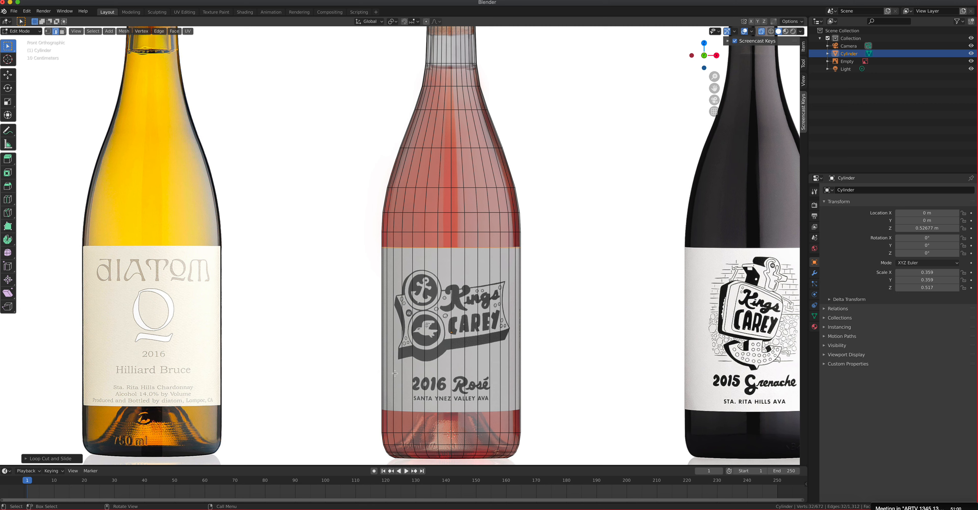
{"action": "key", "text": "ctrl+r"}
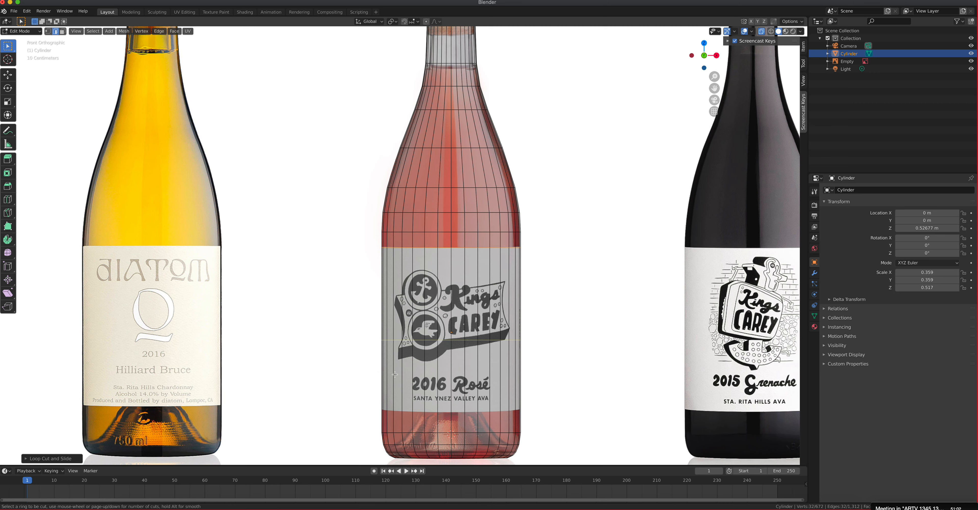
{"action": "left_click", "coordinate": [394, 355]}
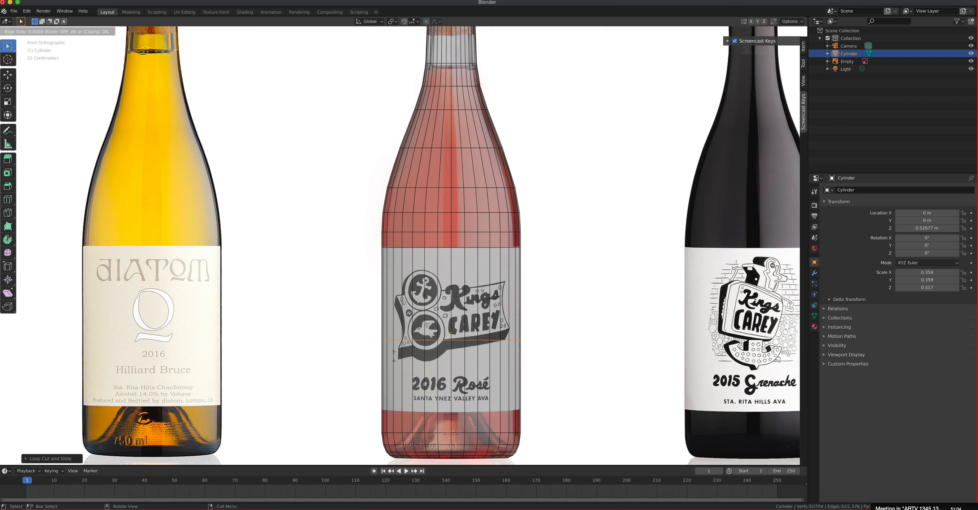
{"action": "left_click", "coordinate": [388, 428]}
Step: Add an edge loop around the neck, slid to the lower end of the cork
{"action": "scroll", "coordinate": [363, 349], "scroll_direction": "down", "scroll_amount": 2}
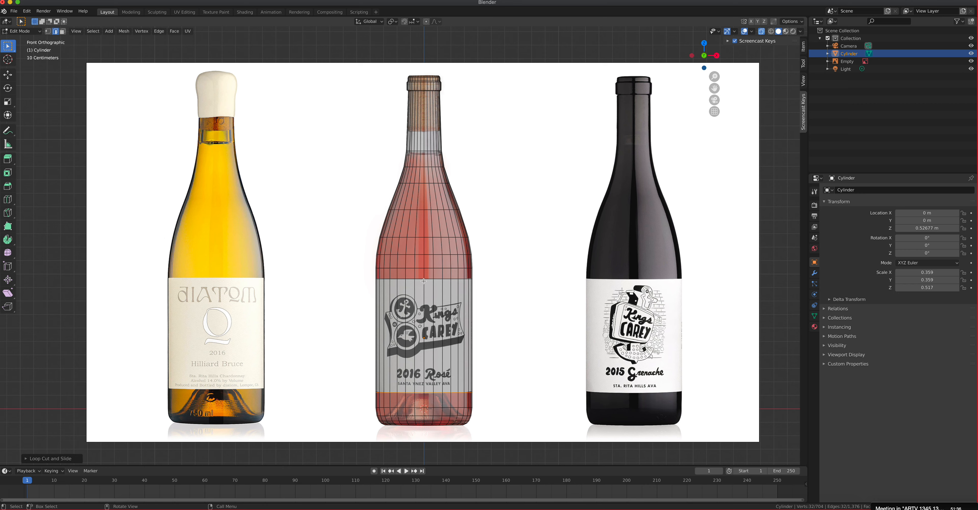
{"action": "key", "text": "ctrl+r"}
{"action": "left_click", "coordinate": [424, 121]}
{"action": "left_click", "coordinate": [423, 131]}
Step: Return to Object Mode and delete the reference image of the three bottles
{"action": "scroll", "coordinate": [385, 126], "scroll_direction": "down", "scroll_amount": 1}
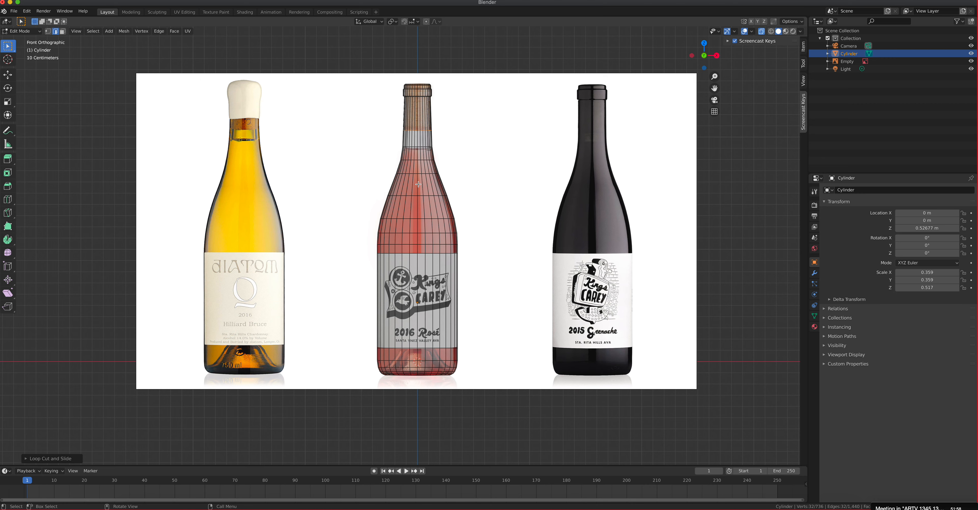
{"action": "key", "text": "Tab"}
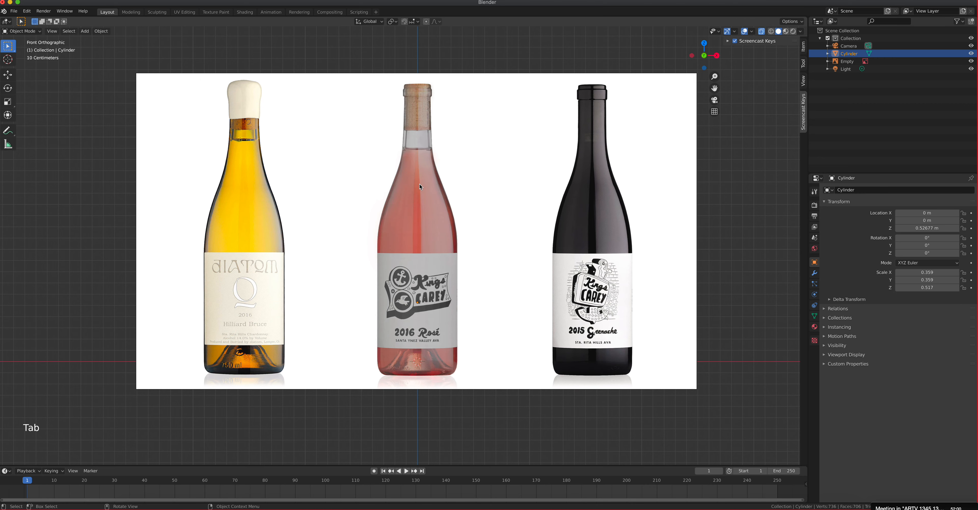
{"action": "left_click", "coordinate": [485, 152]}
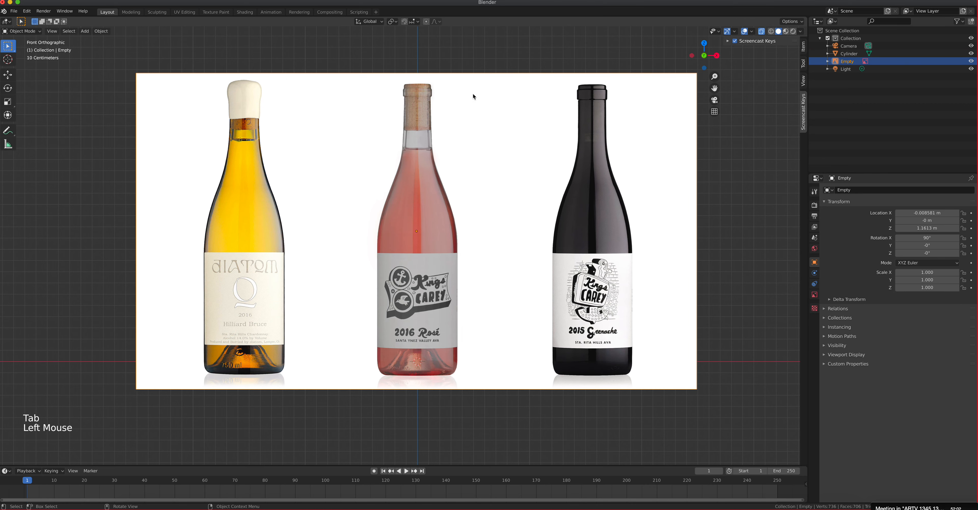
{"action": "key", "text": "g"}
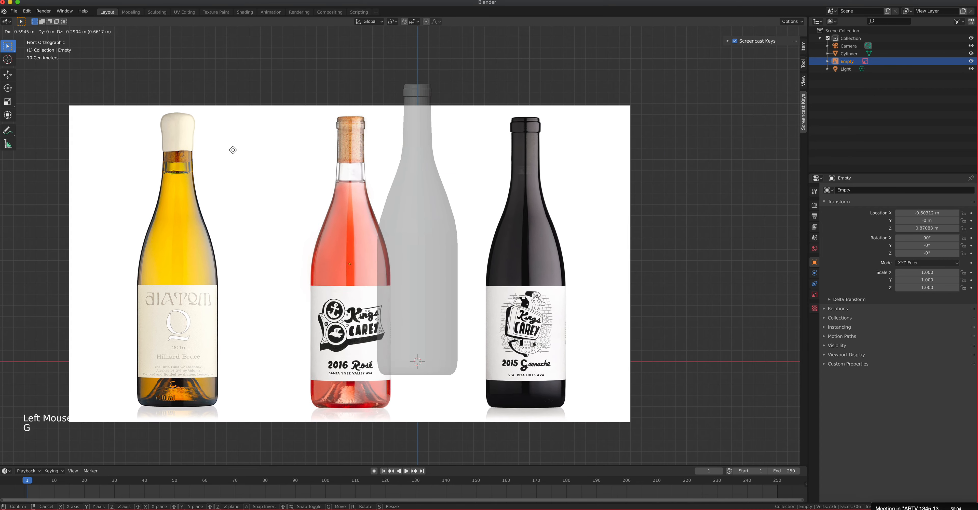
{"action": "key", "text": "Escape"}
{"action": "key", "text": "Delete"}
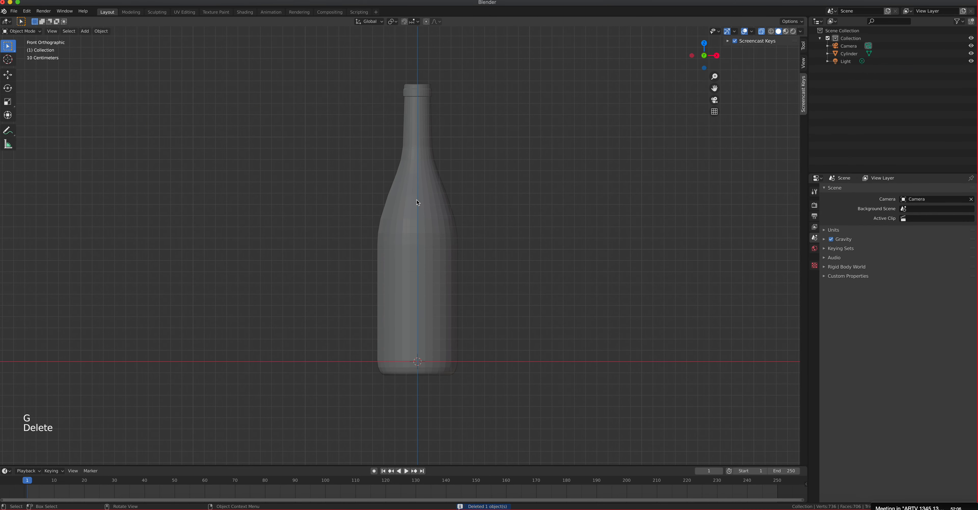
Step: Turn off X-ray display and apply Shade Smooth to the bottle
{"action": "left_click", "coordinate": [388, 208]}
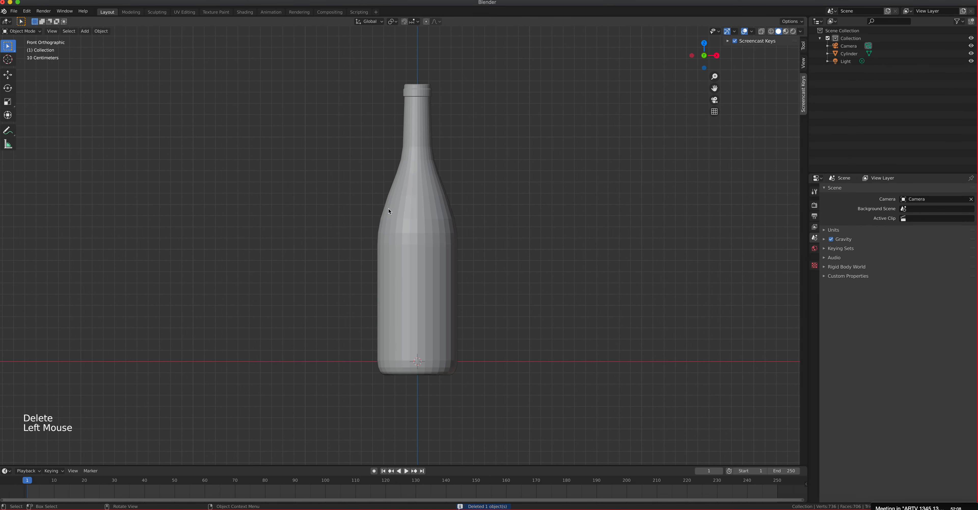
{"action": "scroll", "coordinate": [387, 210], "scroll_direction": "up", "scroll_amount": 2}
{"action": "middle_click_drag", "start_coordinate": [386, 209], "coordinate": [408, 279]}
{"action": "middle_click_drag", "start_coordinate": [425, 213], "coordinate": [432, 235], "text": "shift"}
{"action": "scroll", "coordinate": [434, 235], "scroll_direction": "down", "scroll_amount": 1, "text": "shift"}
{"action": "left_click", "coordinate": [433, 235]}
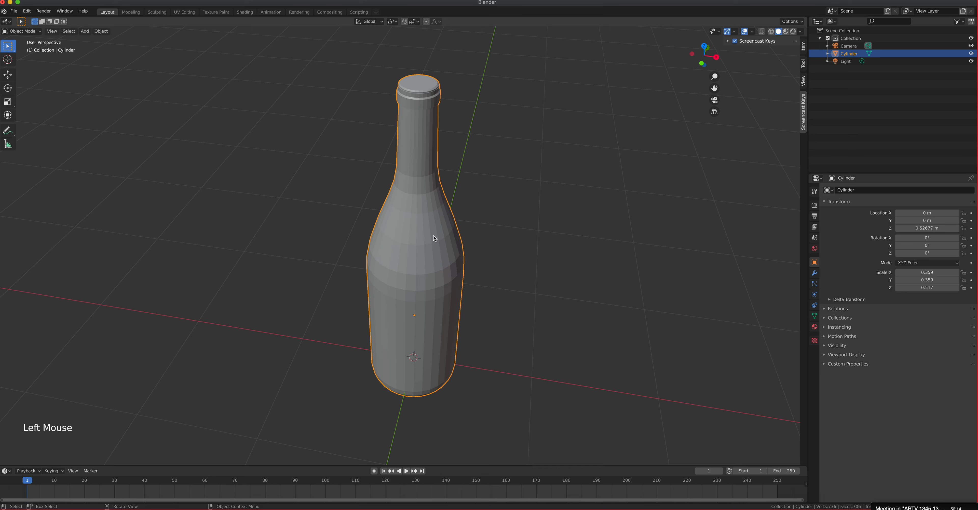
{"action": "right_click", "coordinate": [435, 238]}
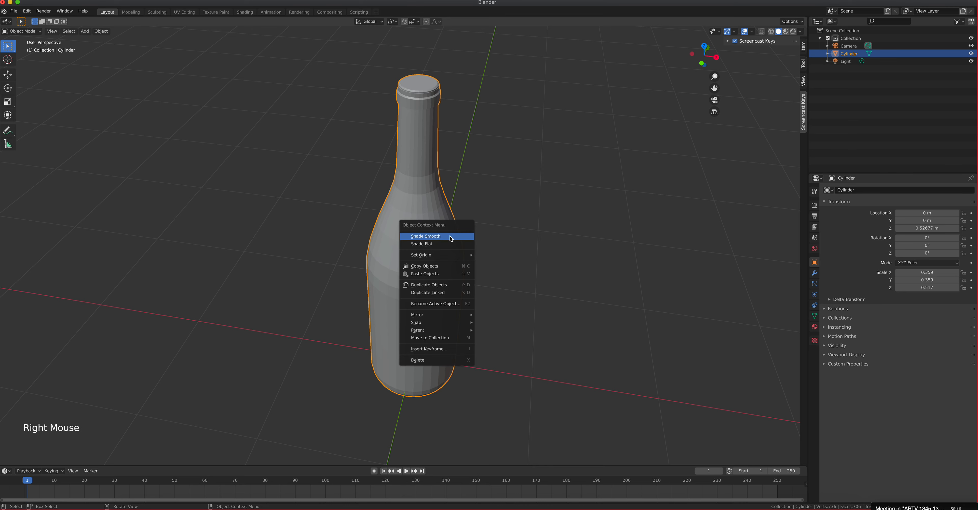
{"action": "left_click", "coordinate": [435, 238]}
Step: Examine the smooth shading along the bottle's neck and around its lip from several angles
{"action": "mouse_move", "coordinate": [435, 238]}
{"action": "middle_mouse_down"}
{"action": "mouse_move", "coordinate": [438, 200]}
{"action": "mouse_move", "coordinate": [426, 277]}
{"action": "middle_mouse_up"}
{"action": "scroll", "coordinate": [431, 210], "scroll_direction": "up", "scroll_amount": 3}
{"action": "scroll", "coordinate": [429, 214], "scroll_direction": "down", "scroll_amount": 3}
{"action": "scroll", "coordinate": [401, 136], "scroll_direction": "up", "scroll_amount": 4}
{"action": "middle_click_drag", "start_coordinate": [400, 136], "coordinate": [423, 263], "text": "shift"}
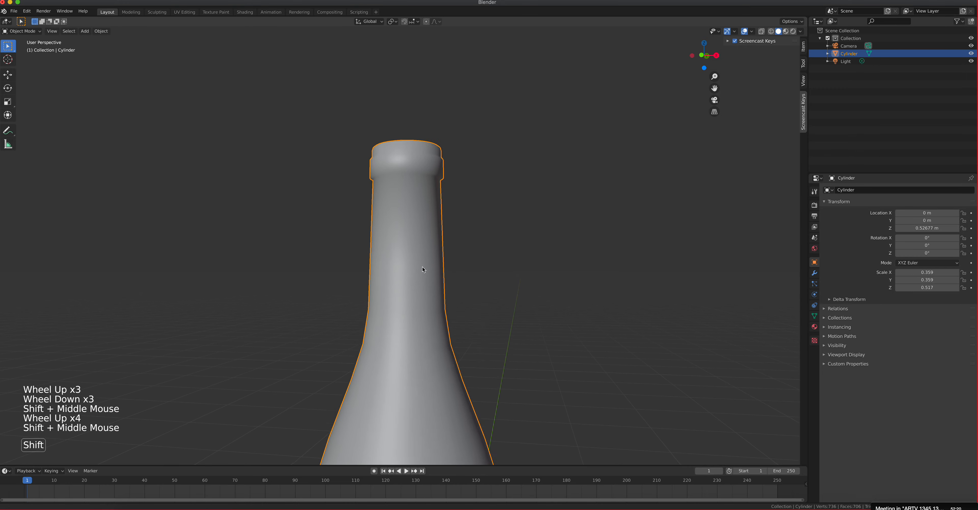
{"action": "scroll", "coordinate": [389, 124], "scroll_direction": "up", "scroll_amount": 3}
{"action": "middle_click_drag", "start_coordinate": [422, 142], "coordinate": [442, 182]}
{"action": "scroll", "coordinate": [423, 141], "scroll_direction": "down", "scroll_amount": 3}
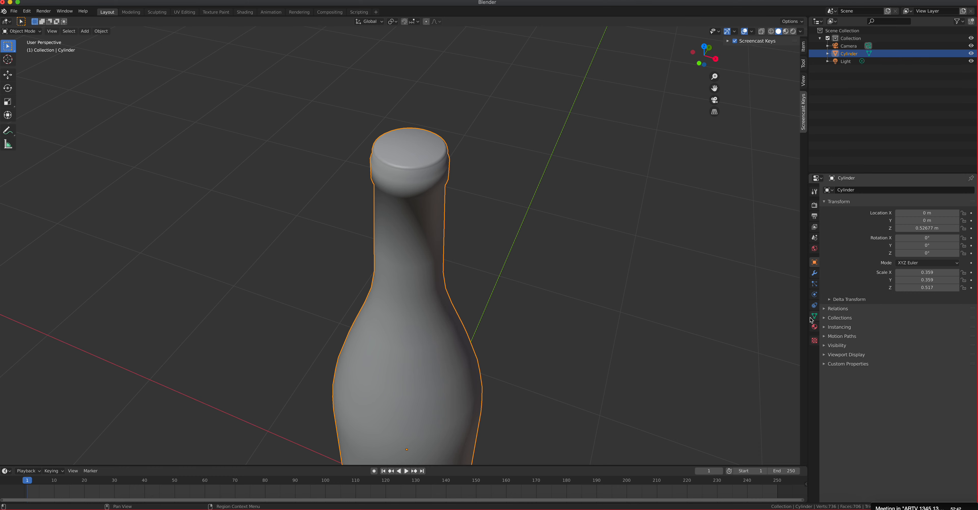
Step: Enable Auto Smooth in the bottle mesh's normals settings
{"action": "left_click", "coordinate": [815, 316]}
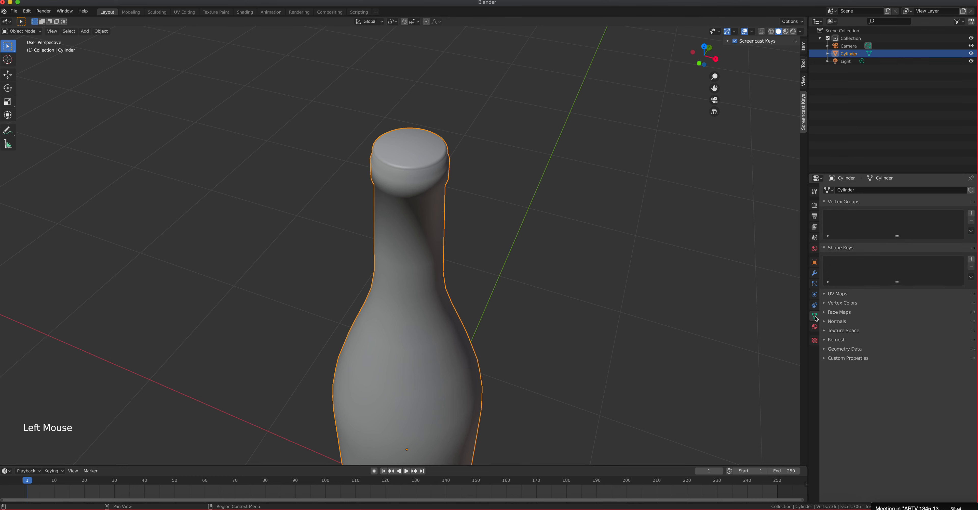
{"action": "left_click", "coordinate": [826, 322]}
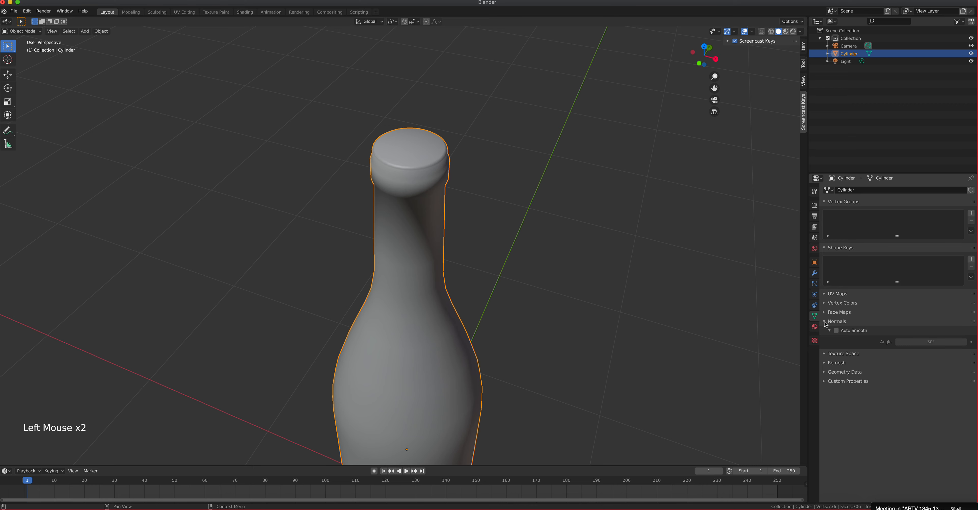
{"action": "left_click", "coordinate": [836, 331]}
{"action": "middle_click_drag", "start_coordinate": [412, 238], "coordinate": [416, 177]}
{"action": "scroll", "coordinate": [416, 177], "scroll_direction": "down", "scroll_amount": 6}
{"action": "middle_click_drag", "start_coordinate": [406, 250], "coordinate": [428, 162], "text": "shift"}
Step: Add an area light and place it centered above the bottle in front view
{"action": "key", "text": "KP_1"}
{"action": "scroll", "coordinate": [428, 162], "scroll_direction": "down", "scroll_amount": 3}
{"action": "key", "text": "shift+a"}
{"action": "left_click", "coordinate": [402, 391]}
{"action": "key", "text": "g"}
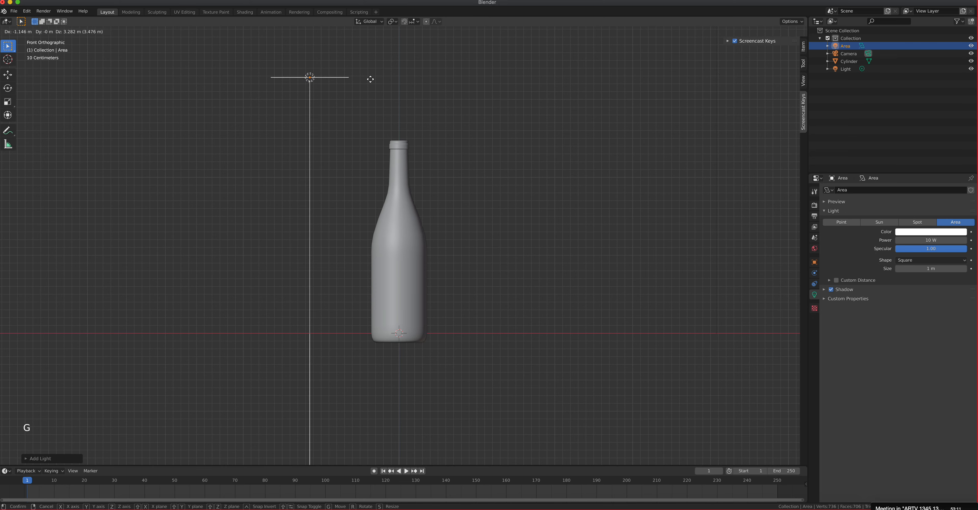
{"action": "left_click", "coordinate": [461, 57]}
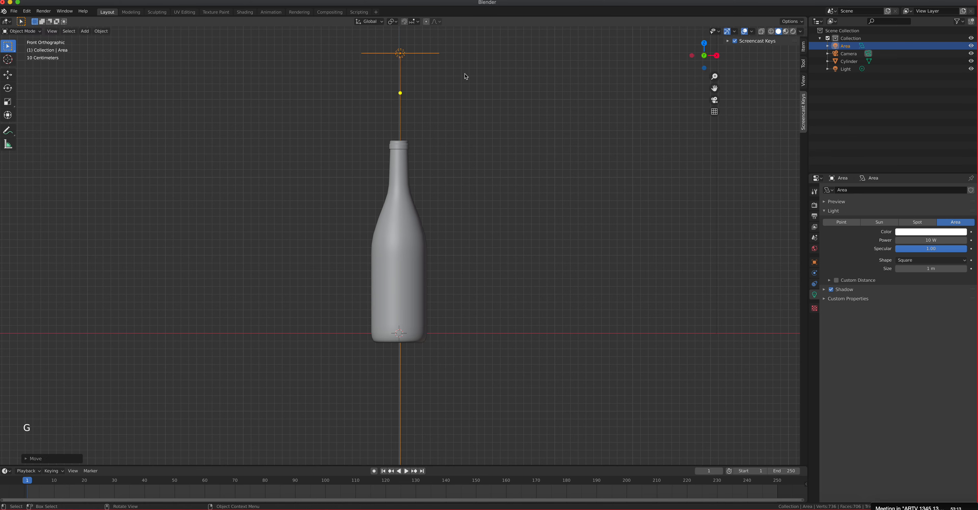
Step: Set the area light's power to 1000 W and display the scene with rendered shading
{"action": "left_click", "coordinate": [913, 240]}
{"action": "type", "text": "1000"}
{"action": "key", "text": "Return"}
{"action": "left_click", "coordinate": [793, 31]}
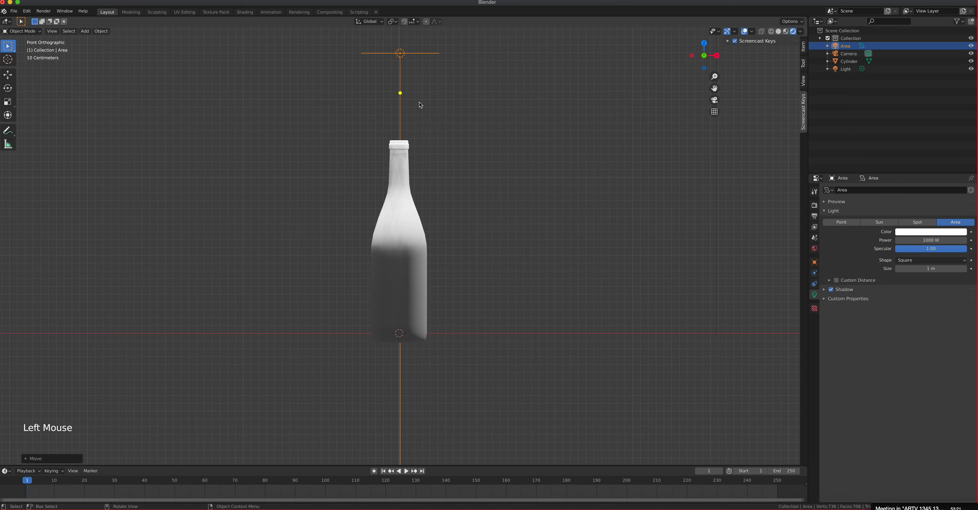
Step: In the Modeling workspace's rendered front view, scale the area light to about 2.664 and duplicate it to the left of the bottle's neck
{"action": "left_click", "coordinate": [132, 12]}
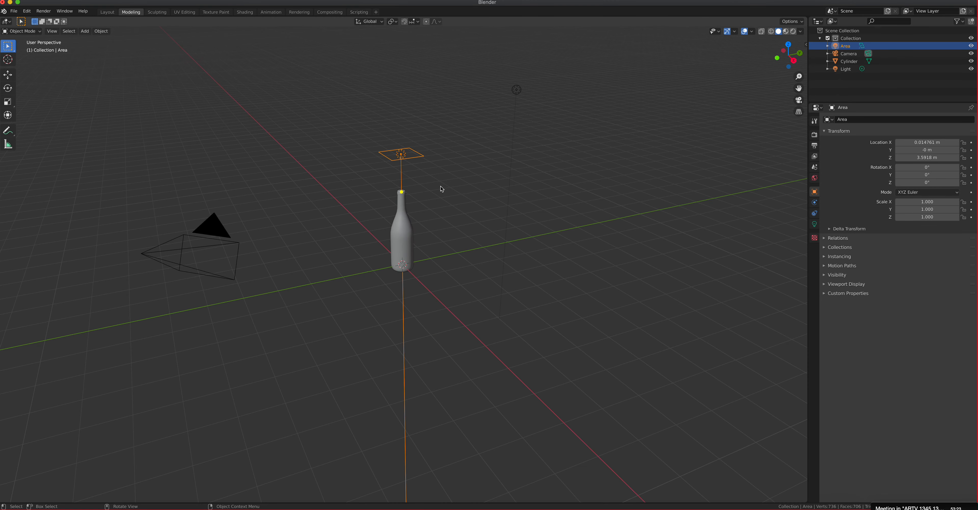
{"action": "key", "text": "KP_1"}
{"action": "left_click", "coordinate": [793, 31]}
{"action": "scroll", "coordinate": [401, 192], "scroll_direction": "up", "scroll_amount": 5}
{"action": "key", "text": "s"}
{"action": "left_click", "coordinate": [532, 227]}
{"action": "key", "text": "shift+d"}
{"action": "left_click", "coordinate": [403, 294]}
Step: Turn on the Screencast Keys display for this workspace
{"action": "key", "text": "n"}
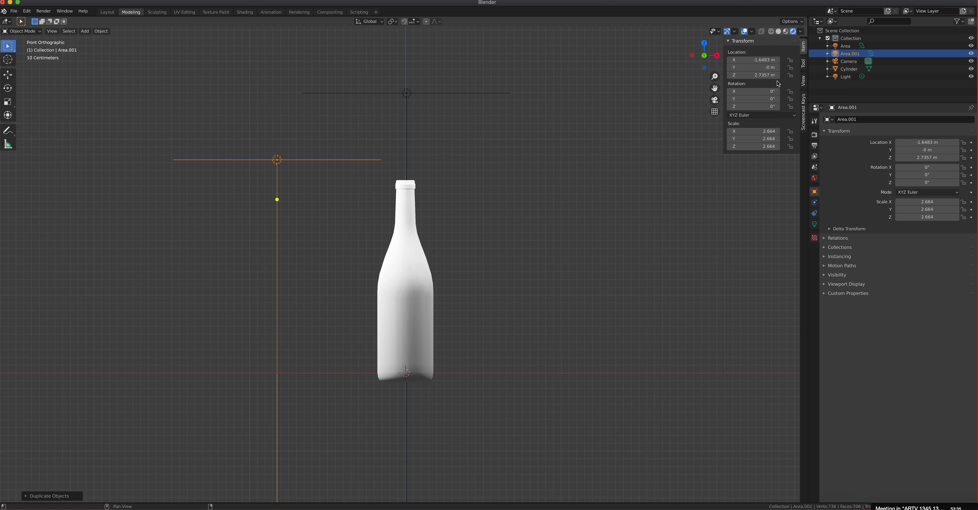
{"action": "left_click", "coordinate": [803, 107]}
{"action": "left_click", "coordinate": [736, 41]}
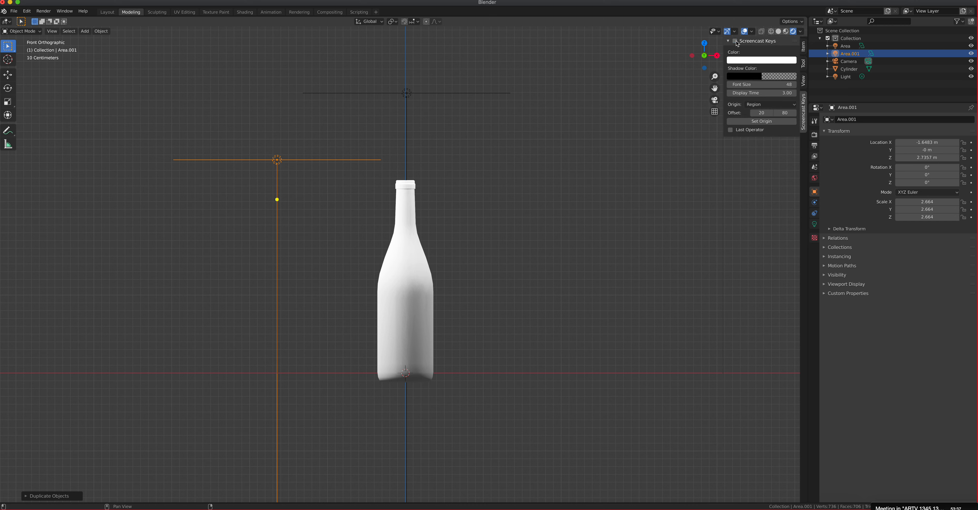
{"action": "key", "text": "n"}
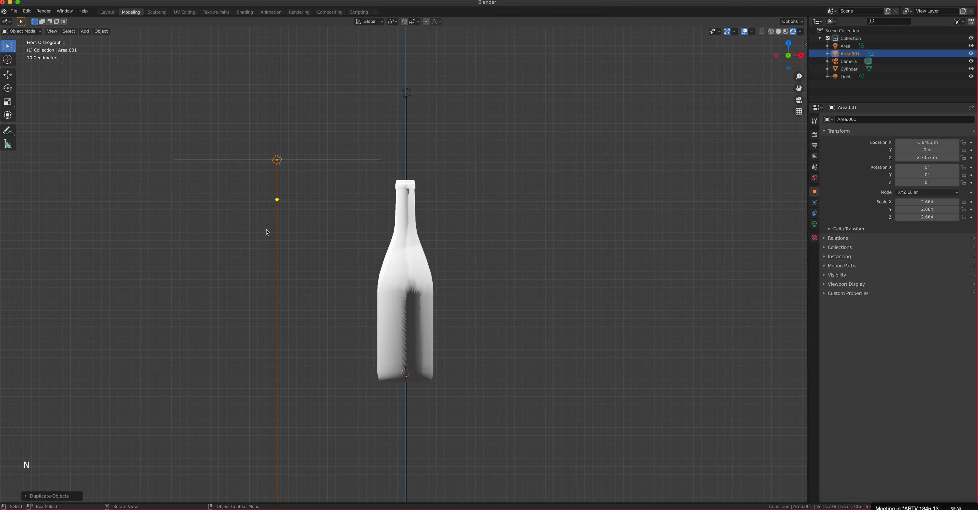
Step: Rotate the duplicated area light about -88.4° to face the bottle and move it beside the body at about X -2.77 m, Z 1.37 m
{"action": "key", "text": "r"}
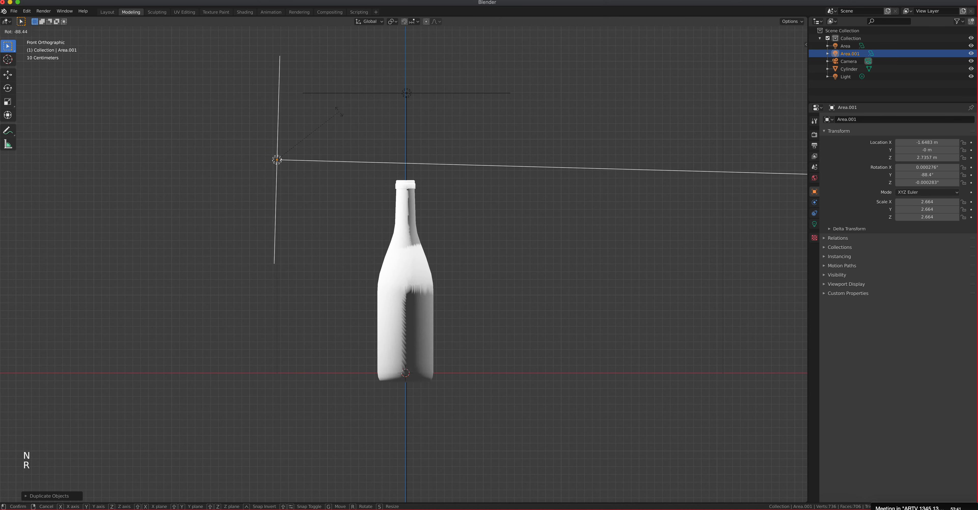
{"action": "left_click", "coordinate": [346, 129]}
{"action": "key", "text": "g"}
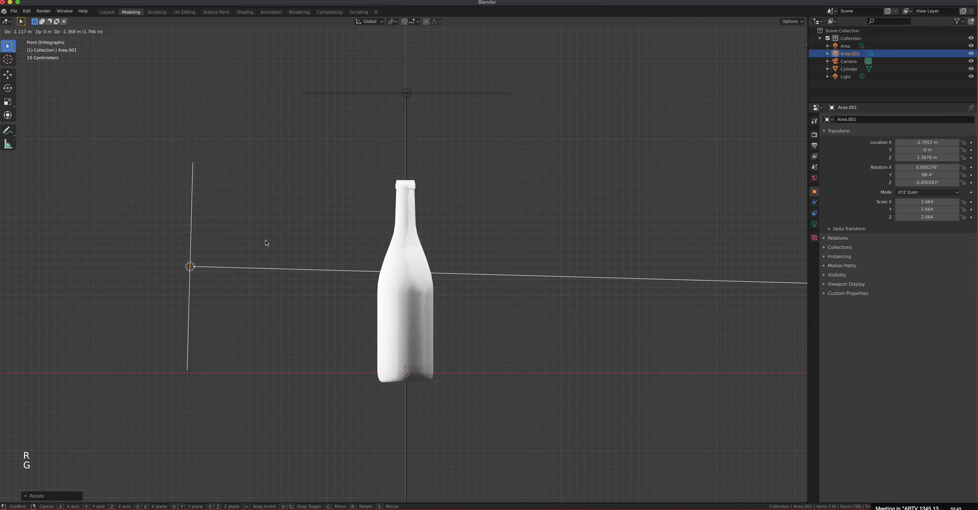
{"action": "left_click", "coordinate": [280, 249]}
Step: Duplicate the side area light to the opposite side of the bottle and rotate it to face the bottle
{"action": "key", "text": "shift+d"}
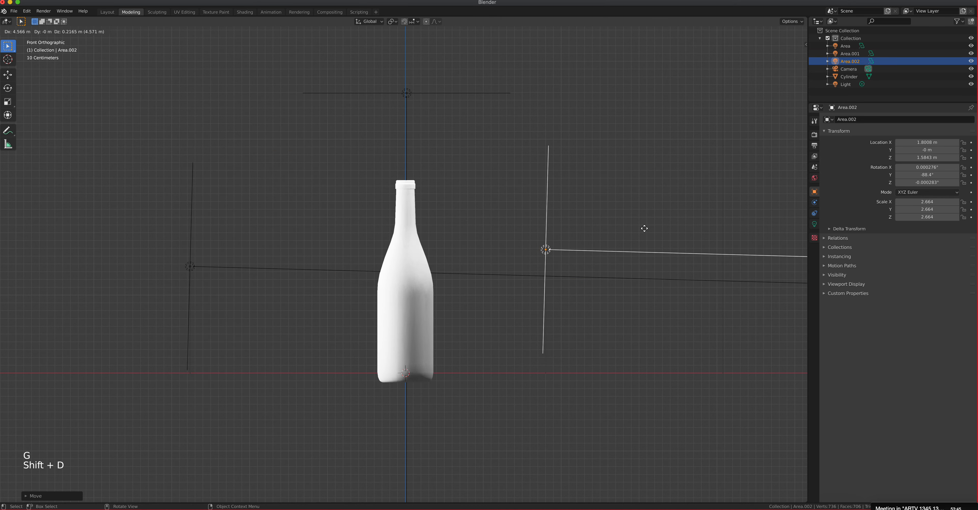
{"action": "left_click", "coordinate": [712, 239]}
{"action": "key", "text": "r"}
{"action": "left_click", "coordinate": [531, 277]}
Step: Set the overhead area light's power to 500 W, then select the side light left of the bottle
{"action": "left_click", "coordinate": [815, 224]}
{"action": "left_click", "coordinate": [406, 289]}
{"action": "scroll", "coordinate": [448, 228], "scroll_direction": "down", "scroll_amount": 5}
{"action": "left_click", "coordinate": [445, 148]}
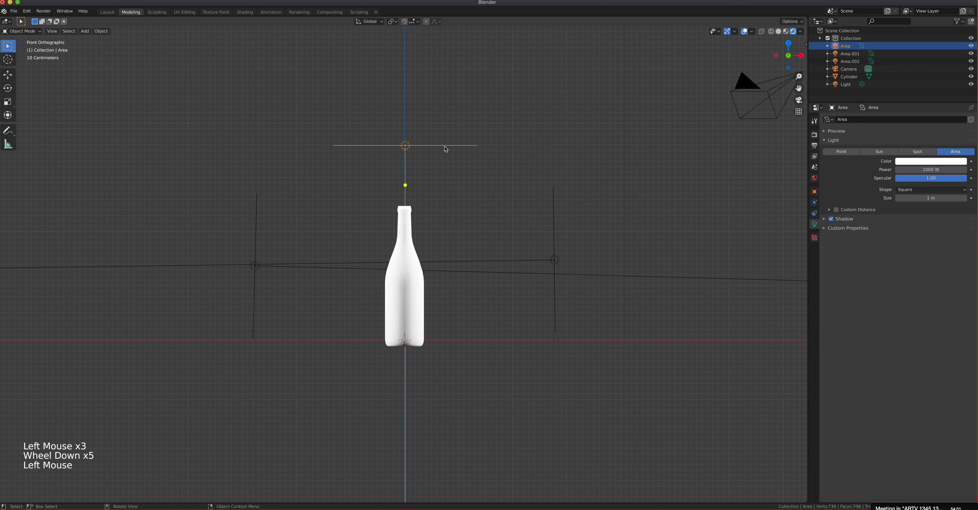
{"action": "left_click", "coordinate": [901, 172]}
{"action": "type", "text": "500"}
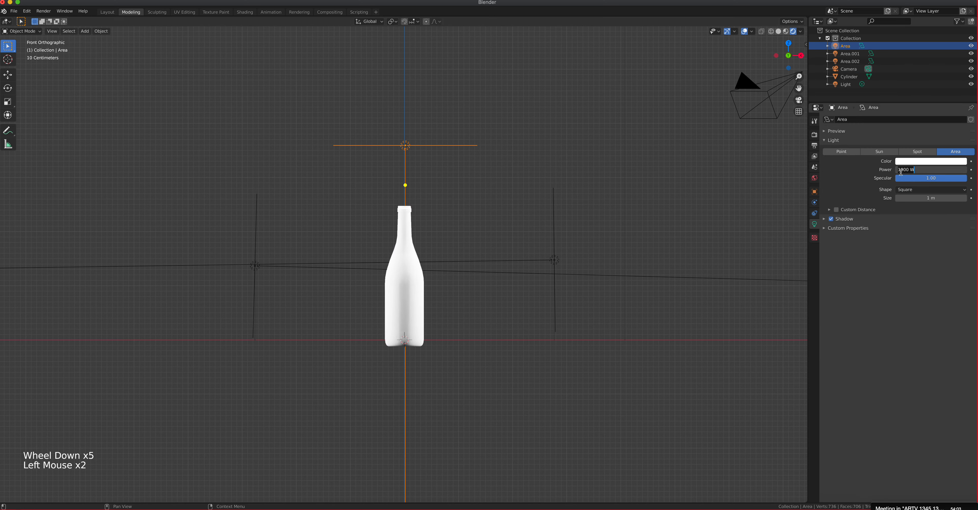
{"action": "key", "text": "KP_Enter"}
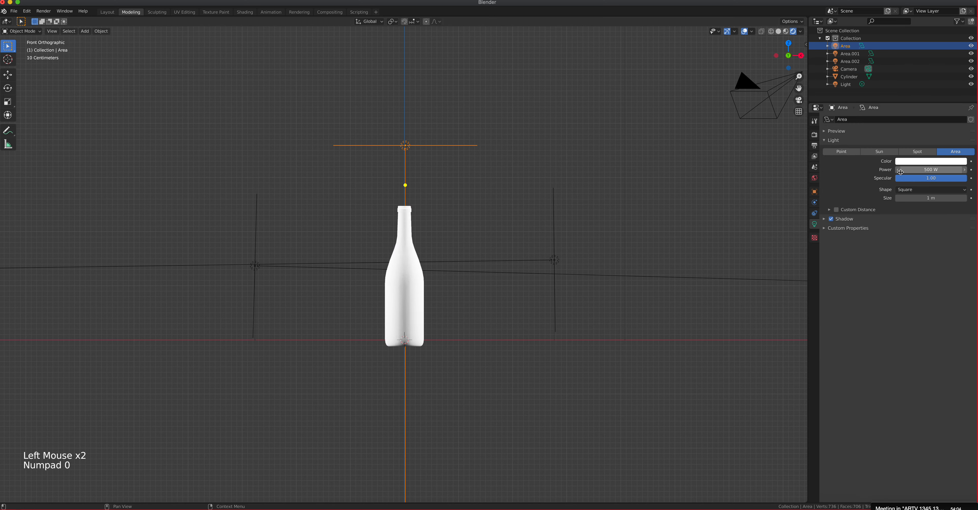
{"action": "left_click", "coordinate": [554, 254]}
{"action": "left_click", "coordinate": [255, 266]}
Step: Enable Ambient Occlusion, Bloom and Screen Space Reflections in the Eevee render settings
{"action": "key", "text": "KP_0"}
{"action": "left_click", "coordinate": [815, 134]}
{"action": "left_click", "coordinate": [832, 171]}
{"action": "left_click", "coordinate": [831, 181]}
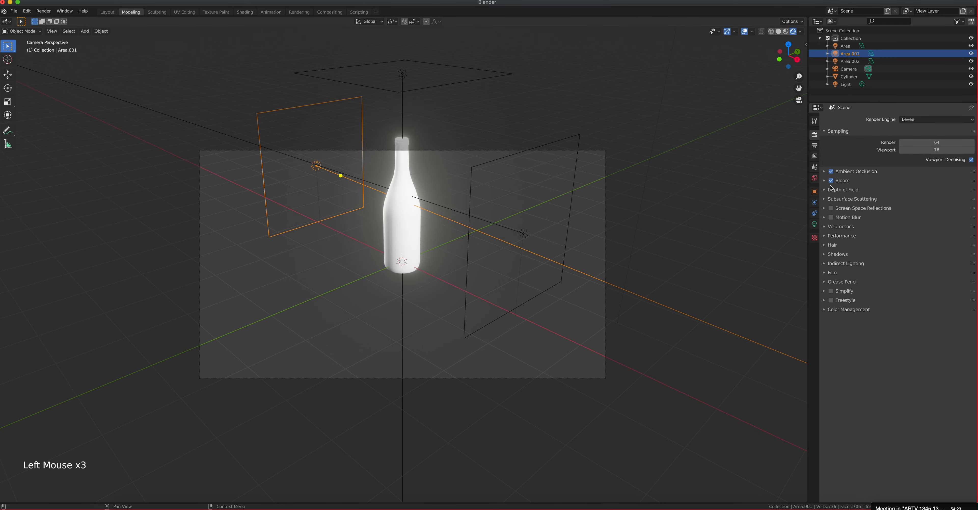
{"action": "left_click", "coordinate": [831, 208]}
Step: Give the bottle a material with an orange base color and a roughness of 0.140
{"action": "middle_click_drag", "start_coordinate": [498, 212], "coordinate": [512, 260]}
{"action": "scroll", "coordinate": [452, 202], "scroll_direction": "up", "scroll_amount": 3}
{"action": "left_click", "coordinate": [414, 262]}
{"action": "left_click", "coordinate": [815, 256]}
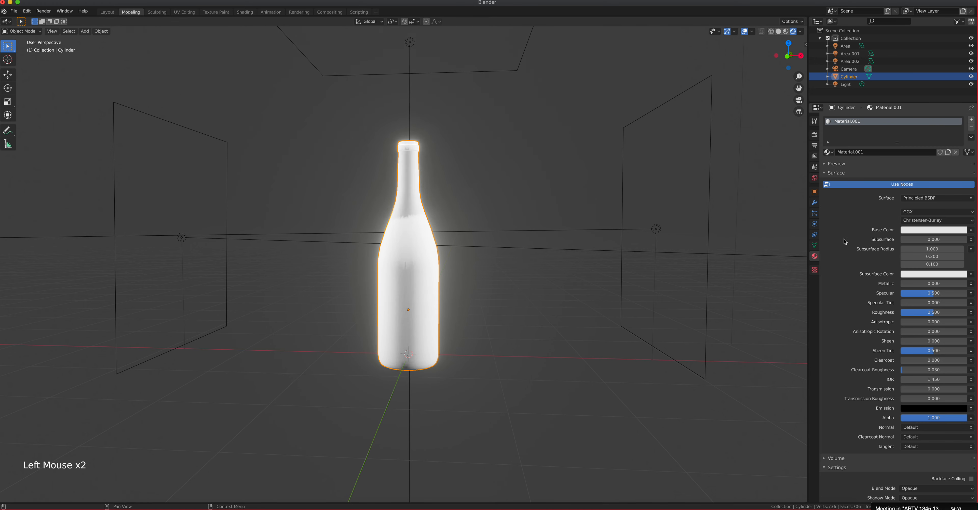
{"action": "left_click", "coordinate": [931, 231]}
{"action": "mouse_move", "coordinate": [929, 149]}
{"action": "left_mouse_down"}
{"action": "mouse_move", "coordinate": [907, 167]}
{"action": "mouse_move", "coordinate": [914, 173]}
{"action": "left_mouse_up"}
{"action": "left_click_drag", "start_coordinate": [933, 312], "coordinate": [909, 312]}
Step: Rename the bottle's orange material to Glass
{"action": "double_click", "coordinate": [854, 122]}
{"action": "type", "text": "Glass"}
{"action": "key", "text": "Return"}
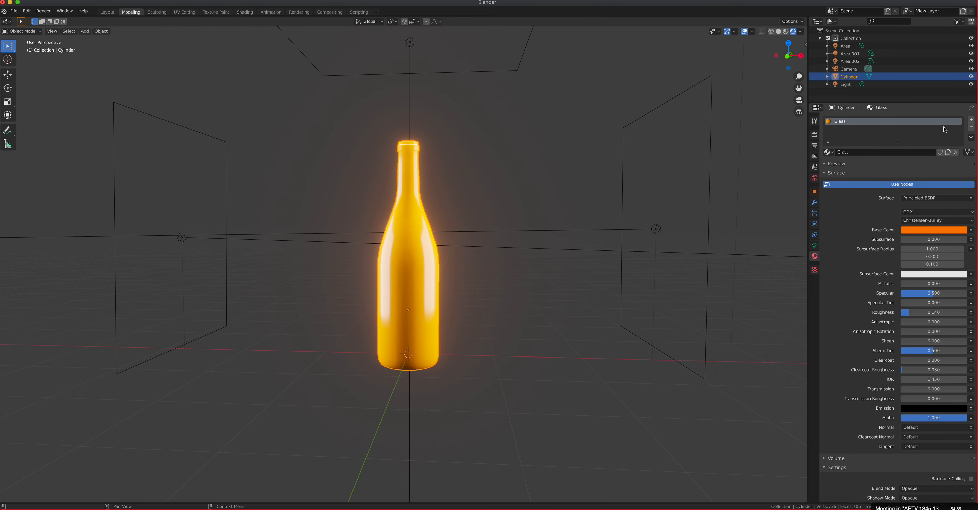
Step: Add a second material slot to the bottle with a new material named Label
{"action": "left_click", "coordinate": [972, 120]}
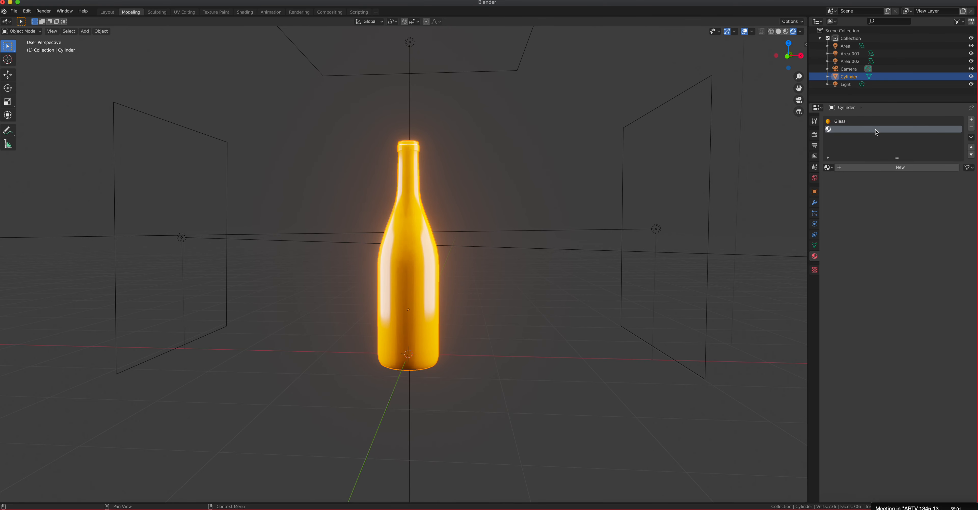
{"action": "left_click", "coordinate": [897, 168]}
{"action": "double_click", "coordinate": [851, 129]}
{"action": "type", "text": "Label"}
{"action": "key", "text": "Return"}
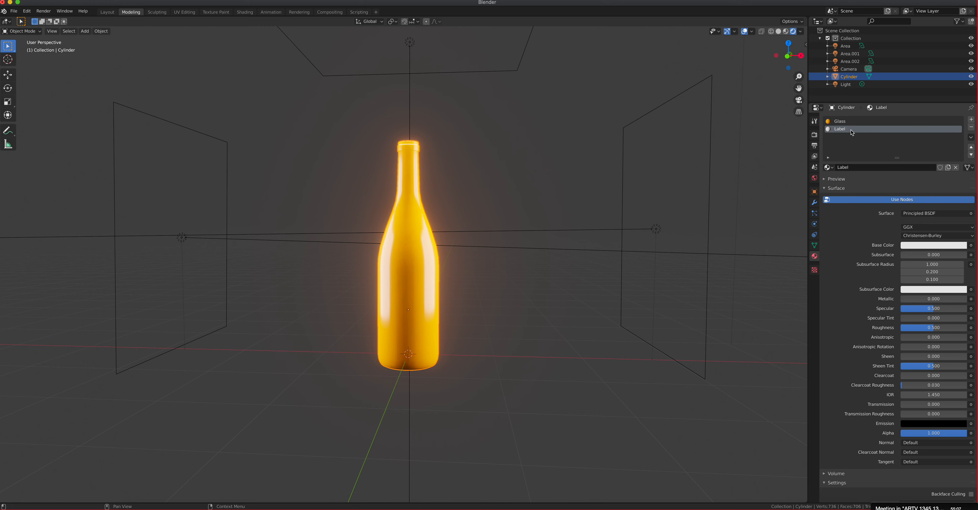
Step: Add a third material slot to the bottle with a new material named Top
{"action": "left_click", "coordinate": [973, 120]}
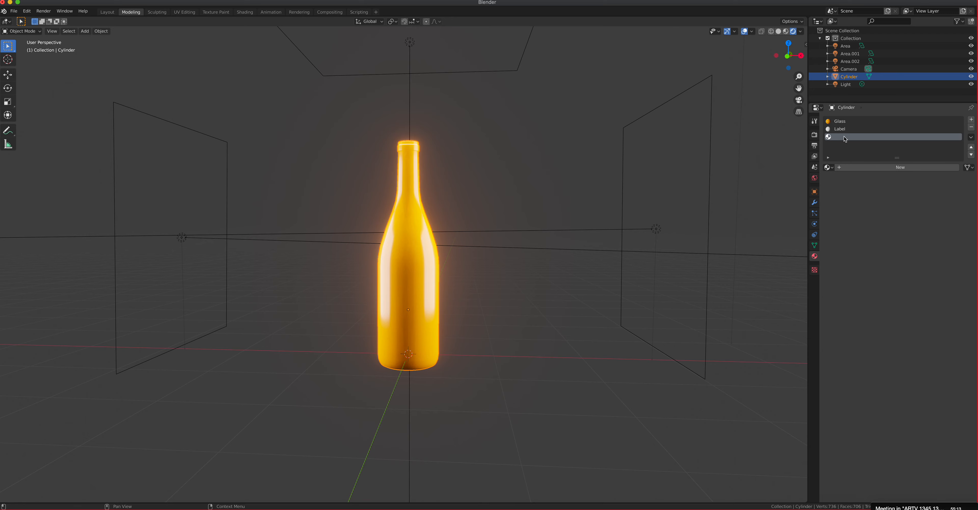
{"action": "left_click", "coordinate": [851, 168]}
{"action": "double_click", "coordinate": [853, 137]}
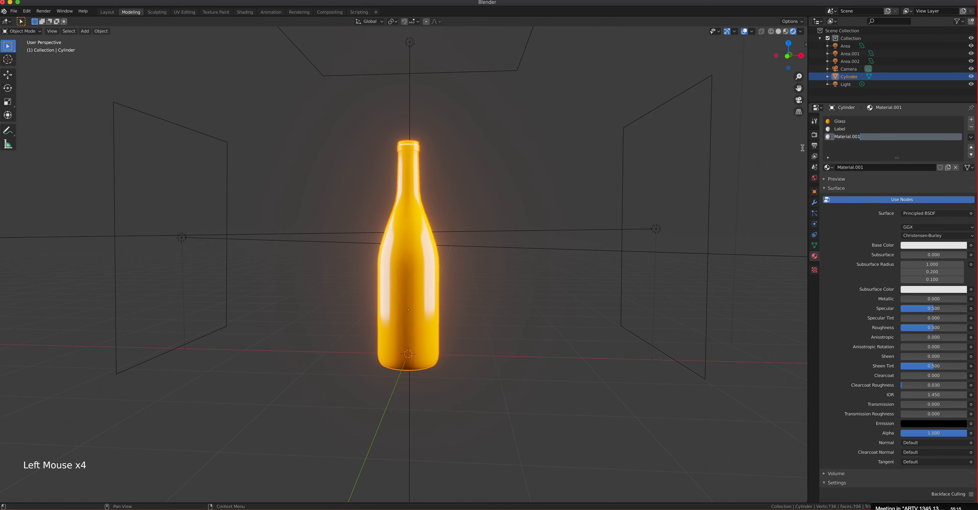
{"action": "type", "text": "Top"}
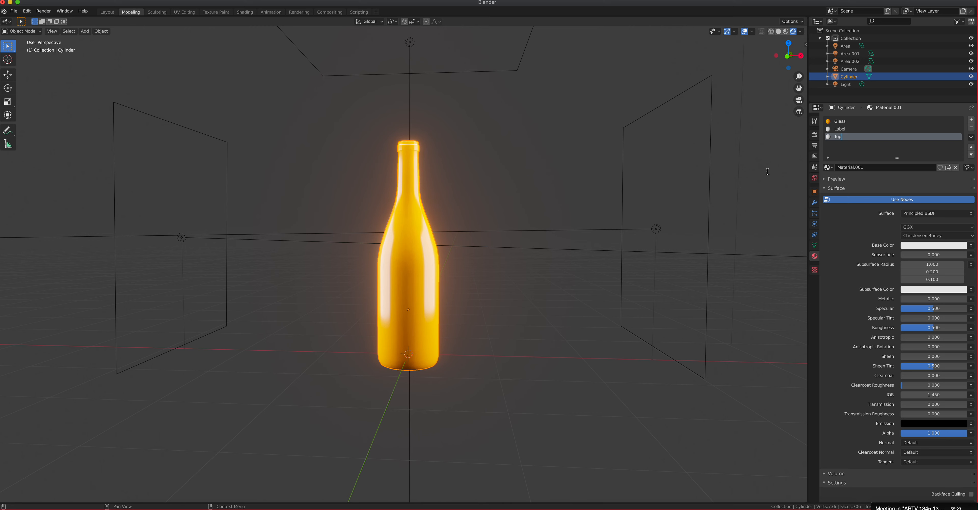
{"action": "key", "text": "Return"}
Step: Set the Label material's roughness to 0.900 and darken its base color to a light gray with a value of about 0.790
{"action": "left_click", "coordinate": [841, 130]}
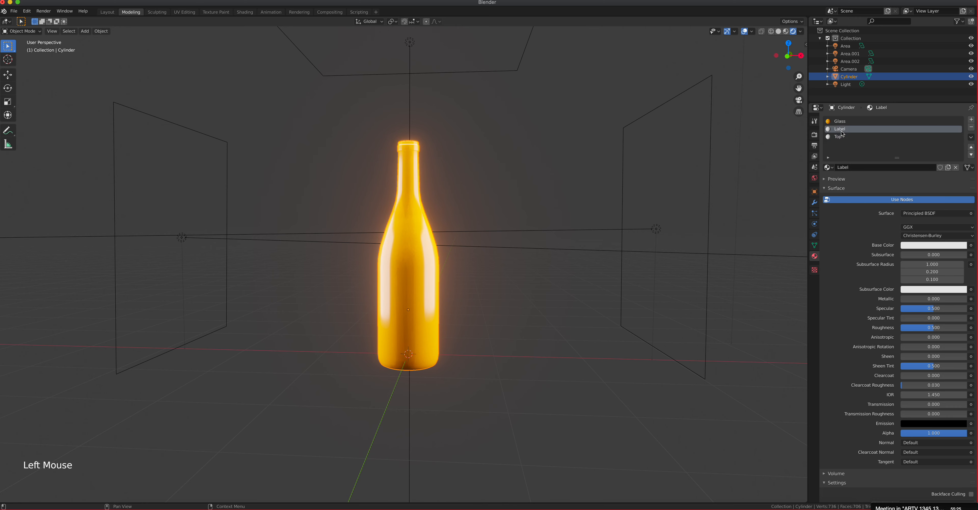
{"action": "left_click_drag", "start_coordinate": [913, 327], "coordinate": [942, 327]}
{"action": "left_click", "coordinate": [934, 245]}
{"action": "left_click_drag", "start_coordinate": [960, 139], "coordinate": [959, 151]}
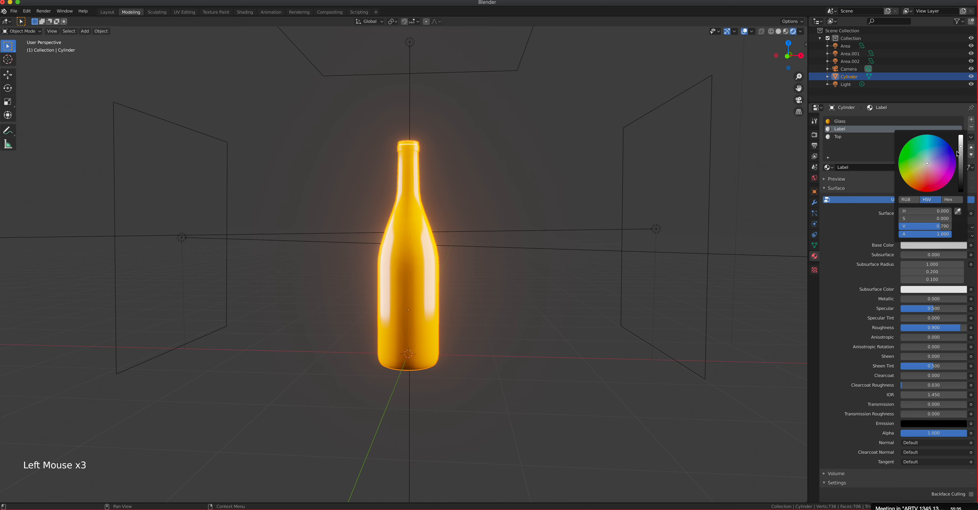
Step: Give the Top material a dark red base color and a roughness of 0.443
{"action": "left_click", "coordinate": [845, 136]}
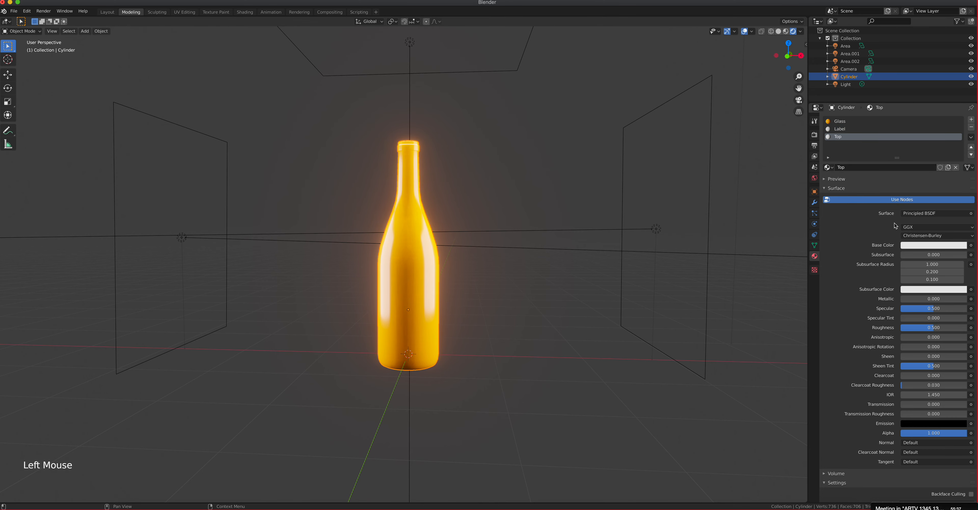
{"action": "left_click", "coordinate": [934, 245]}
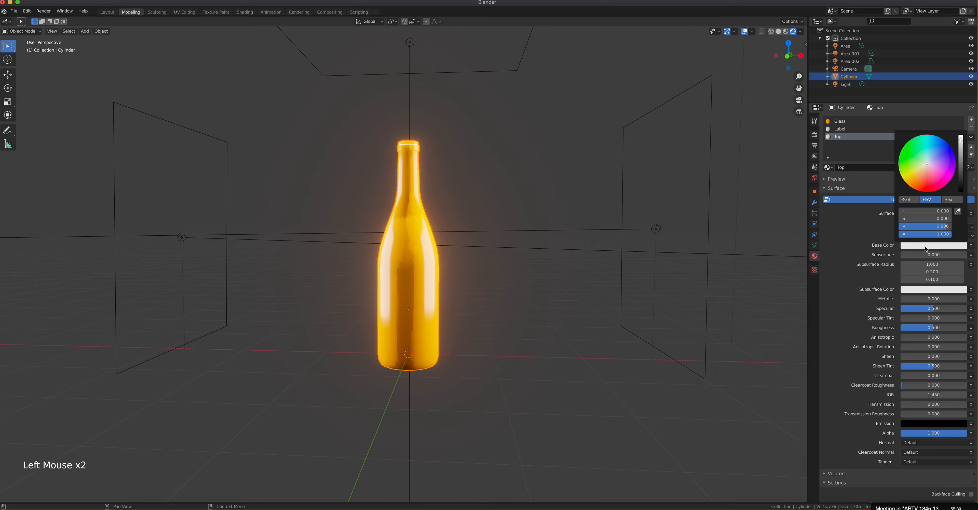
{"action": "left_click_drag", "start_coordinate": [929, 166], "coordinate": [930, 191]}
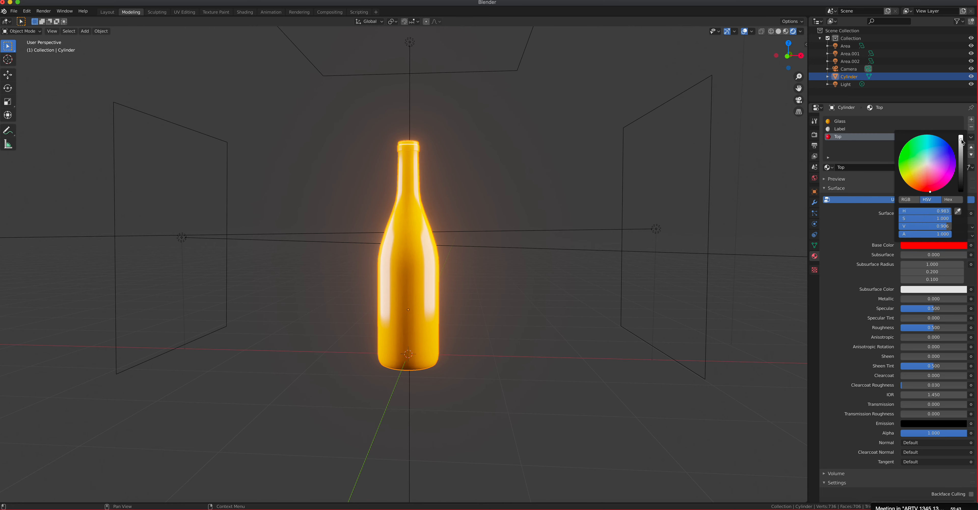
{"action": "left_click_drag", "start_coordinate": [961, 141], "coordinate": [961, 152]}
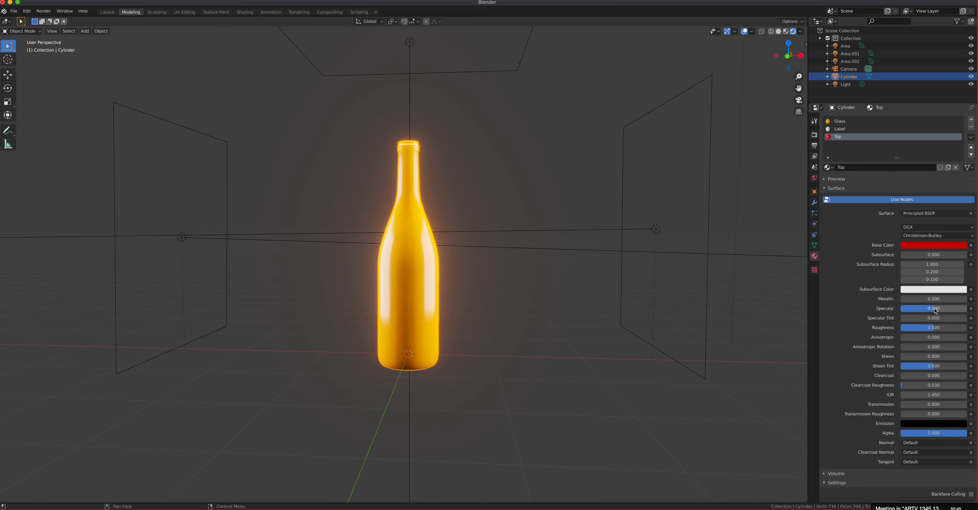
{"action": "left_click_drag", "start_coordinate": [934, 327], "coordinate": [931, 327]}
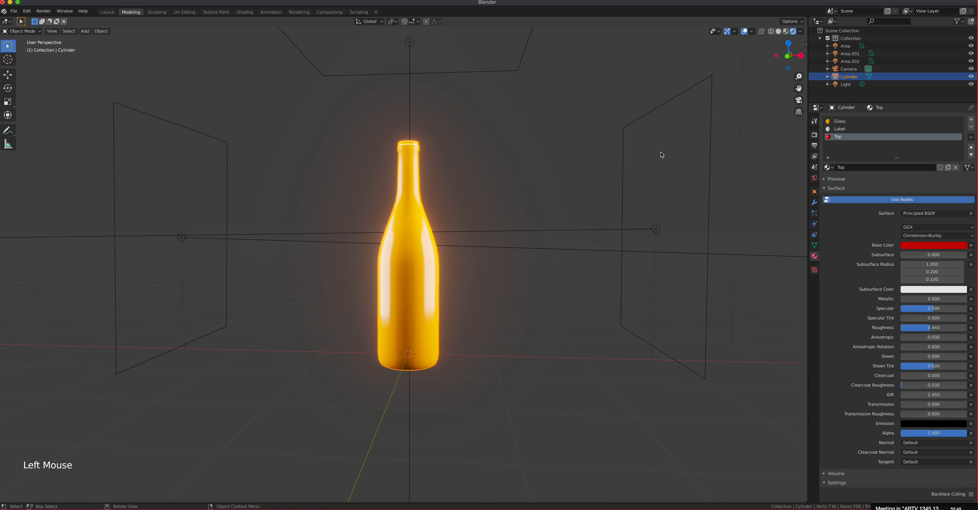
Step: Select the bottle's Glass material slot
{"action": "left_click", "coordinate": [840, 120]}
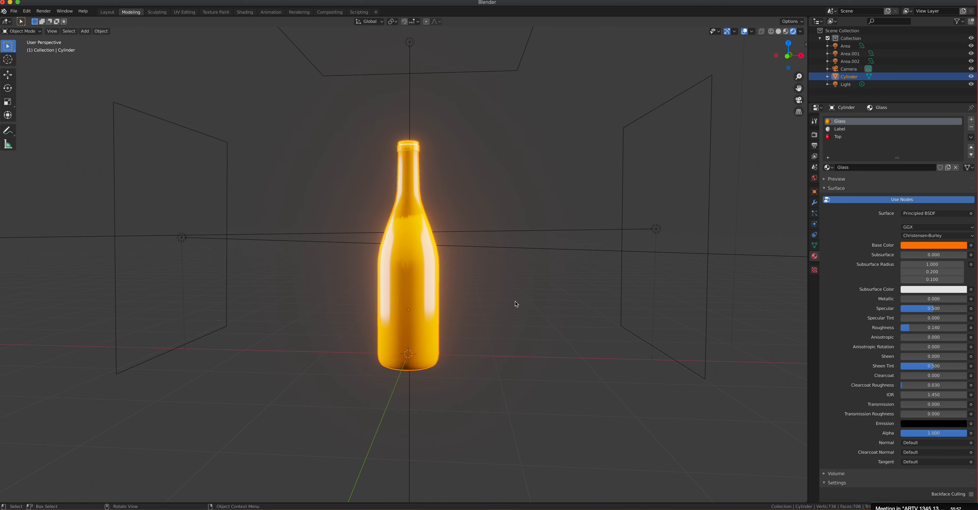
{"action": "scroll", "coordinate": [516, 303], "scroll_direction": "up", "scroll_amount": 2}
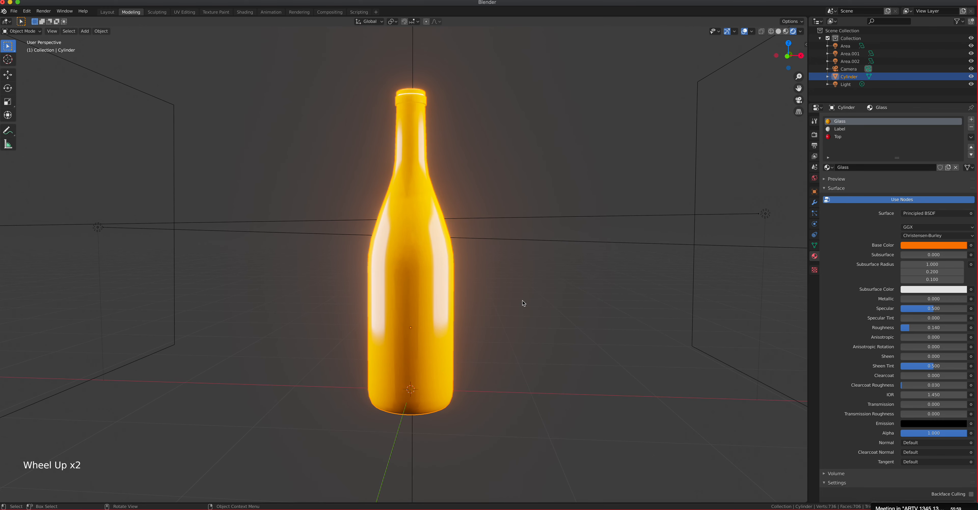